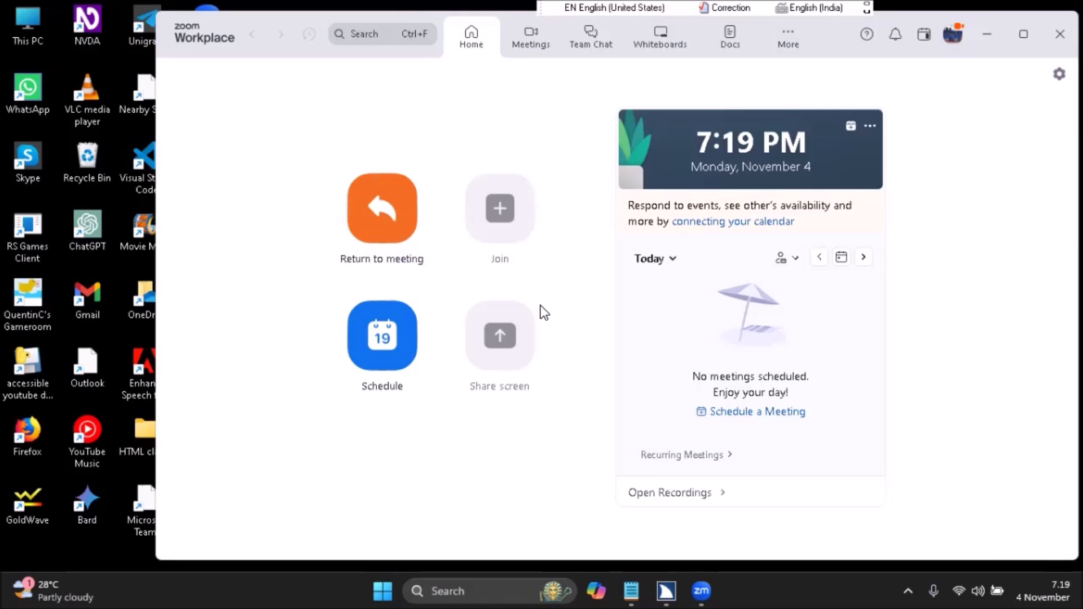
# - Show the desktop and bring up the JAWS Professional window
pyautogui.press('super+d')
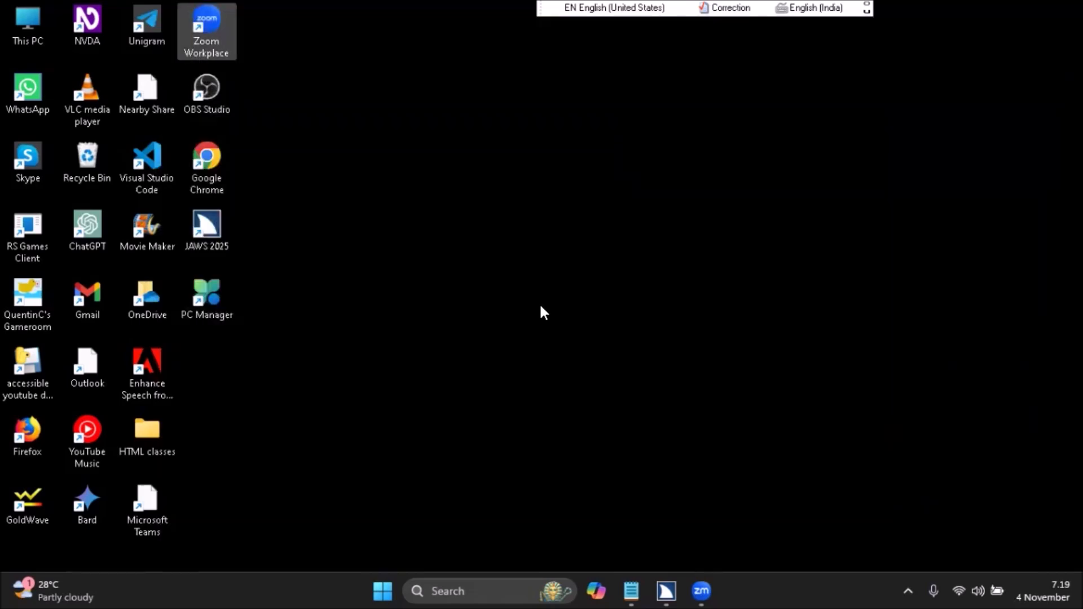
pyautogui.press('j')
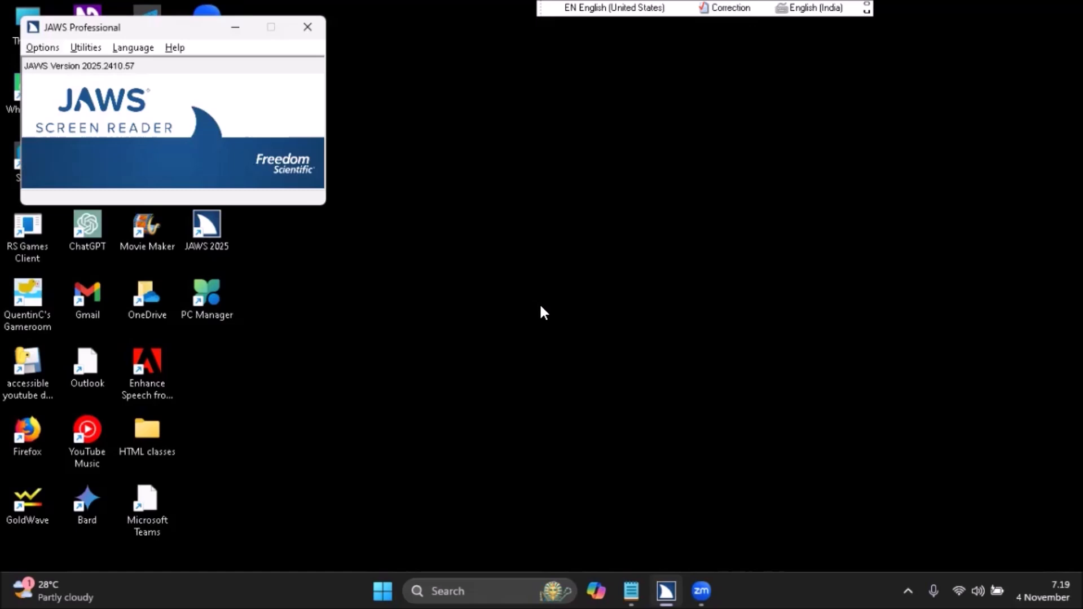
pyautogui.hotkey('alt', 'o')
pyautogui.press('Up')
pyautogui.press('Up')
pyautogui.press('Up')
pyautogui.press('Up')
pyautogui.press('Up')
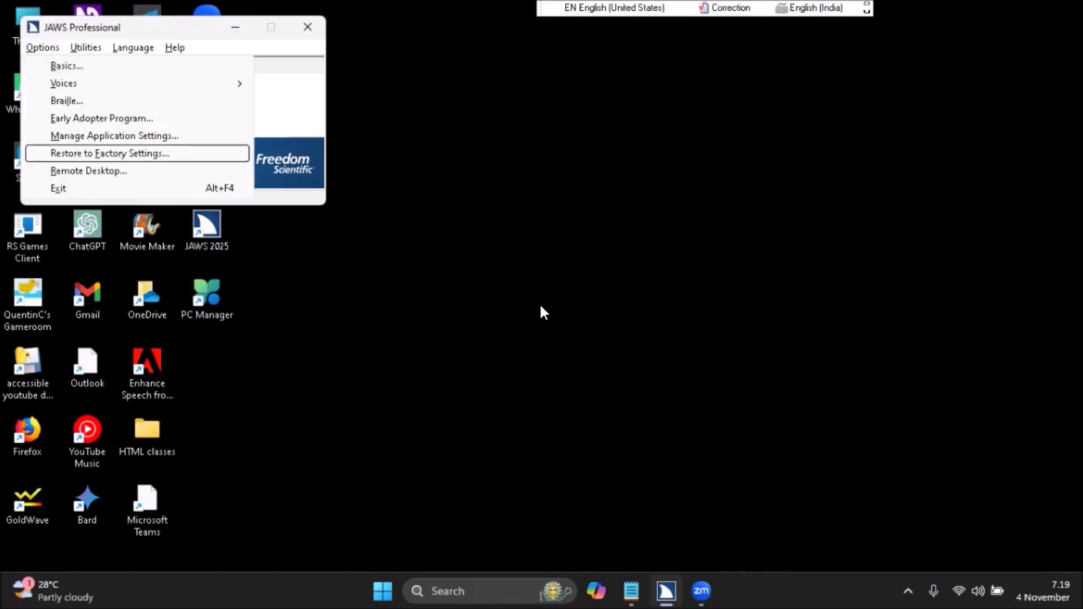
pyautogui.press('Up')
pyautogui.press('Up')
pyautogui.press('Up')
pyautogui.press('Down')
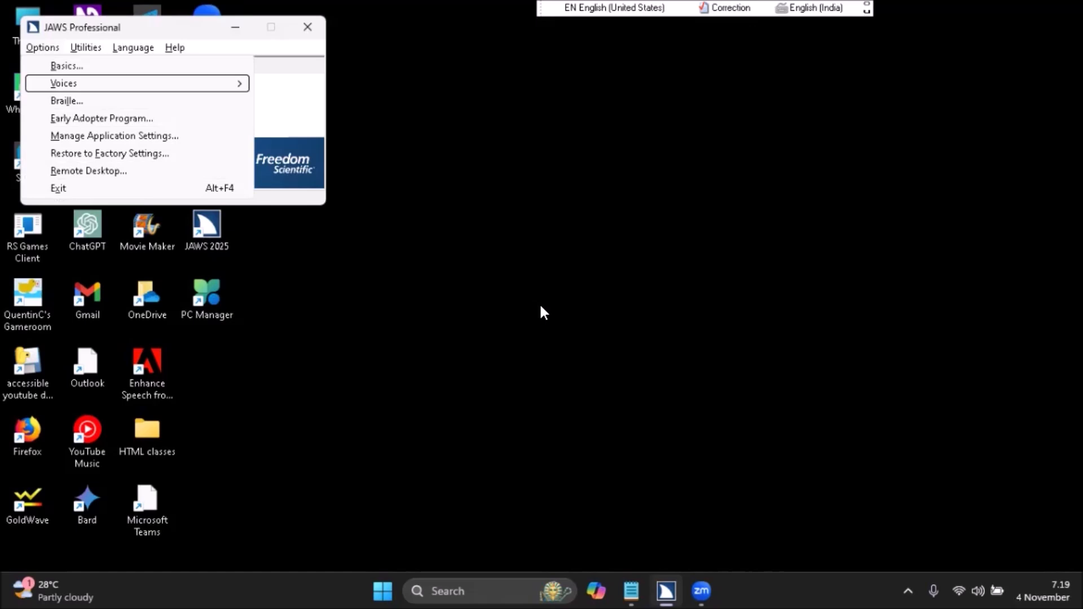
pyautogui.press('Escape')
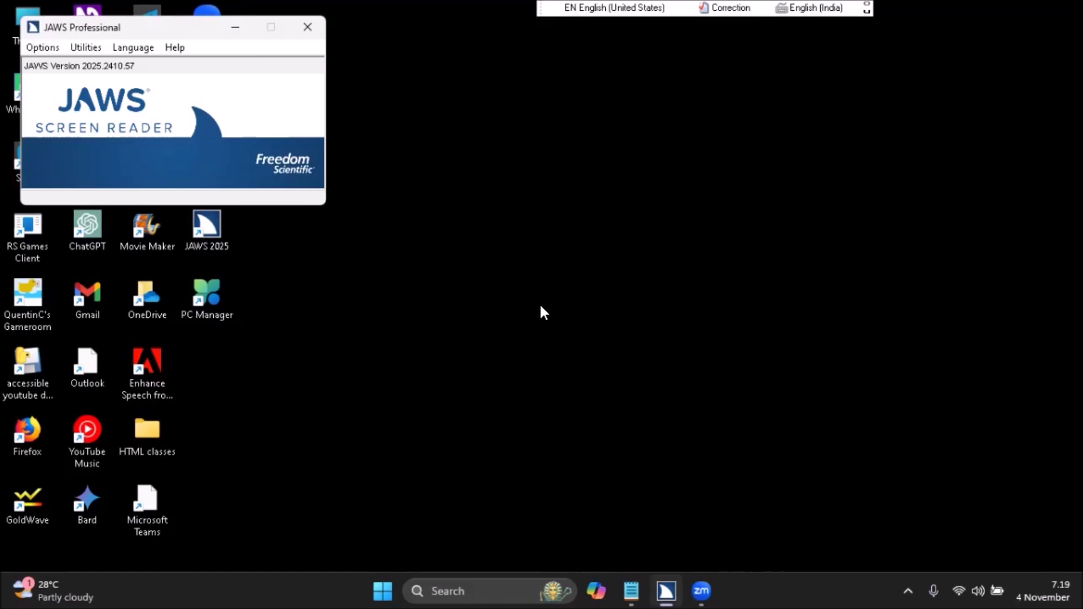
# - Open the Add/Remove Vocalizer Expressive Voices dialog from the JAWS voice options and bring it to the front
pyautogui.hotkey('alt', 'o')
pyautogui.press('Up')
pyautogui.press('Up')
pyautogui.press('Up')
pyautogui.press('Up')
pyautogui.press('Up')
pyautogui.press('Up')
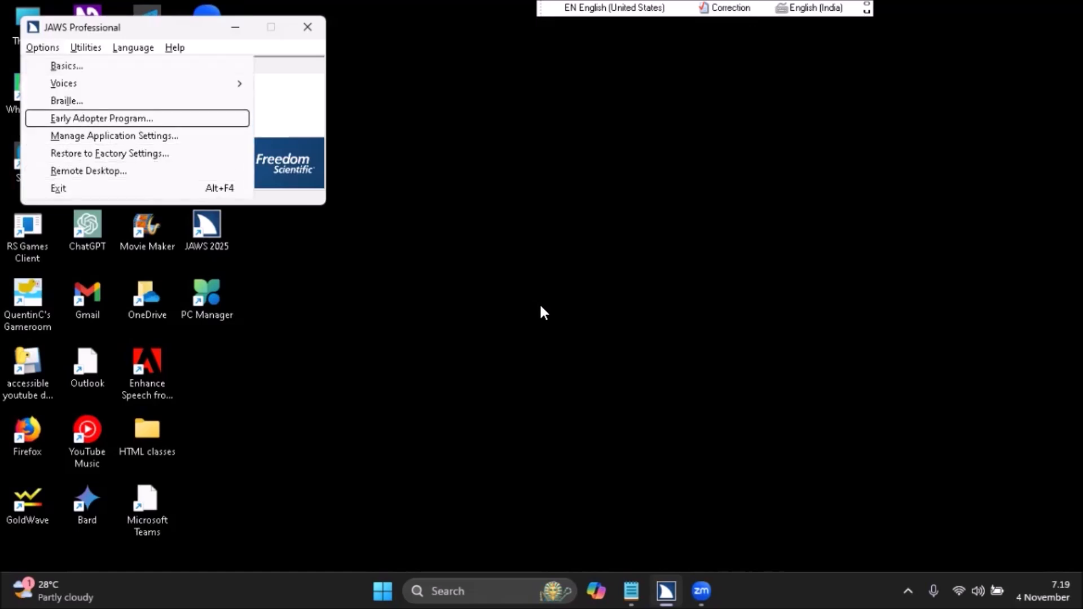
pyautogui.press('Up')
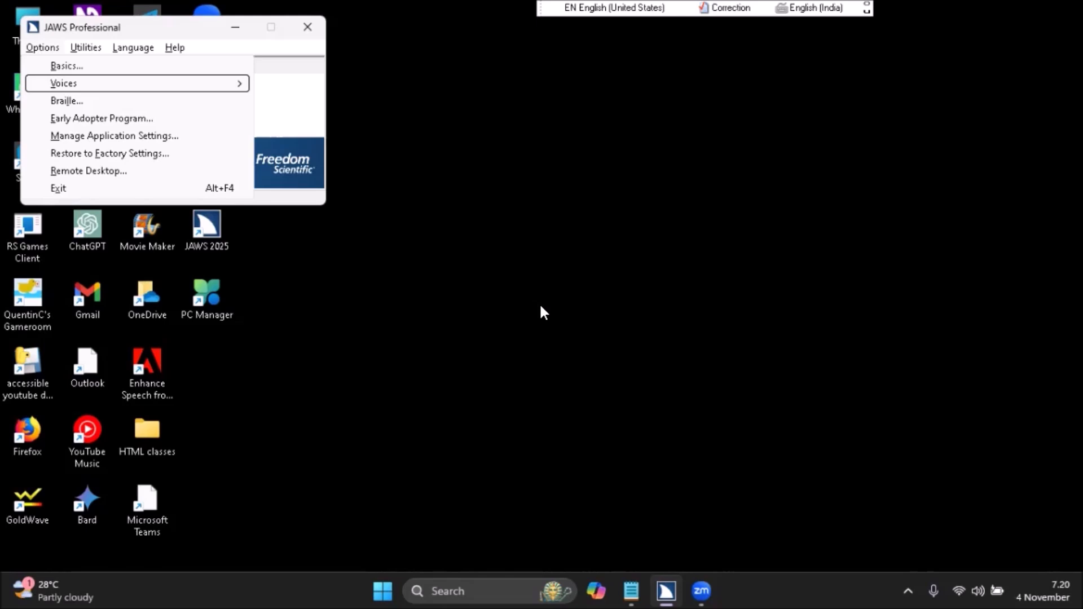
pyautogui.press('Right')
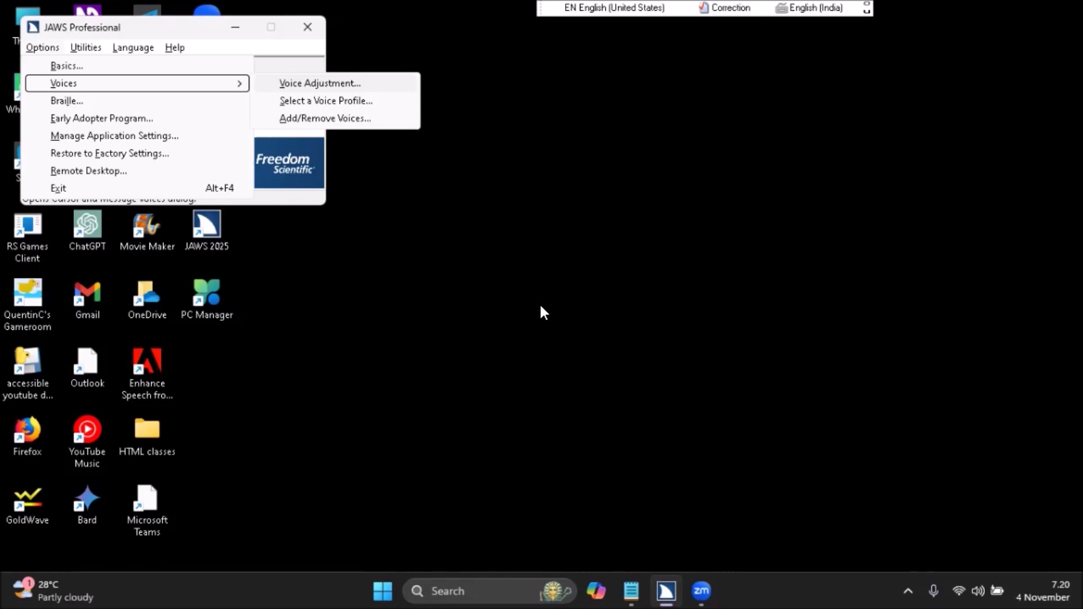
pyautogui.press('Down')
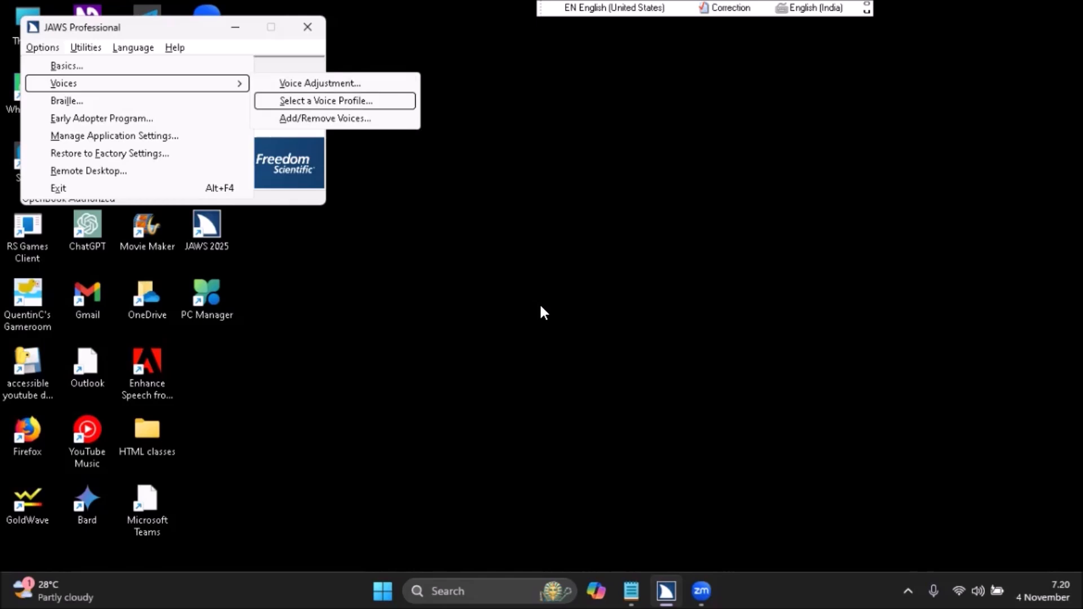
pyautogui.press('Down')
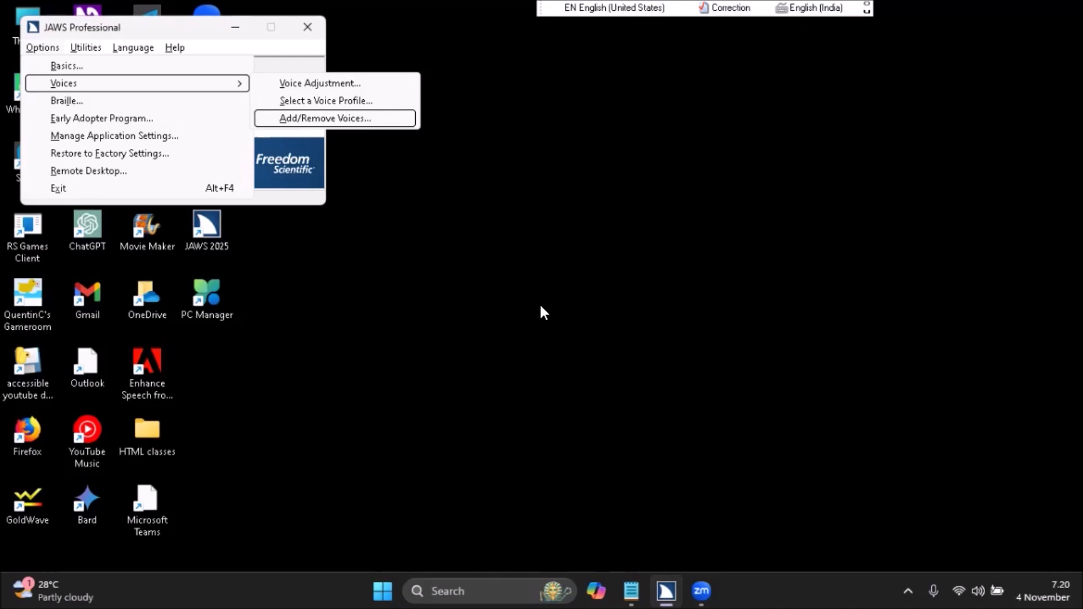
pyautogui.press('Up')
pyautogui.press('Down')
pyautogui.press('Return')
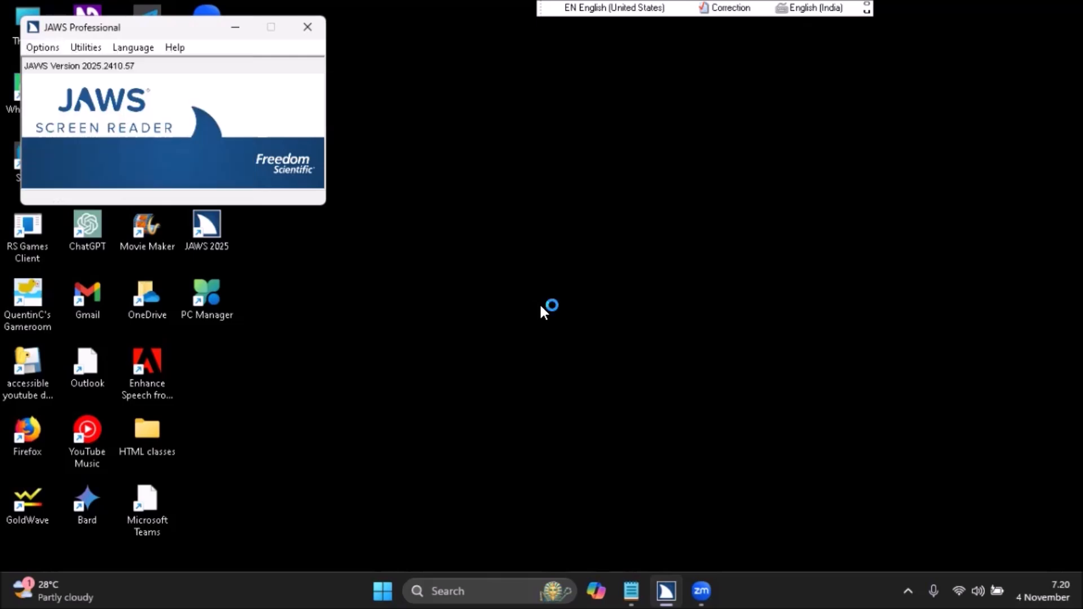
pyautogui.hotkey('alt', 'Tab')
# - Choose Telugu as the voice language and select the Geeta premium voice
pyautogui.press('Tab')
pyautogui.press('Tab')
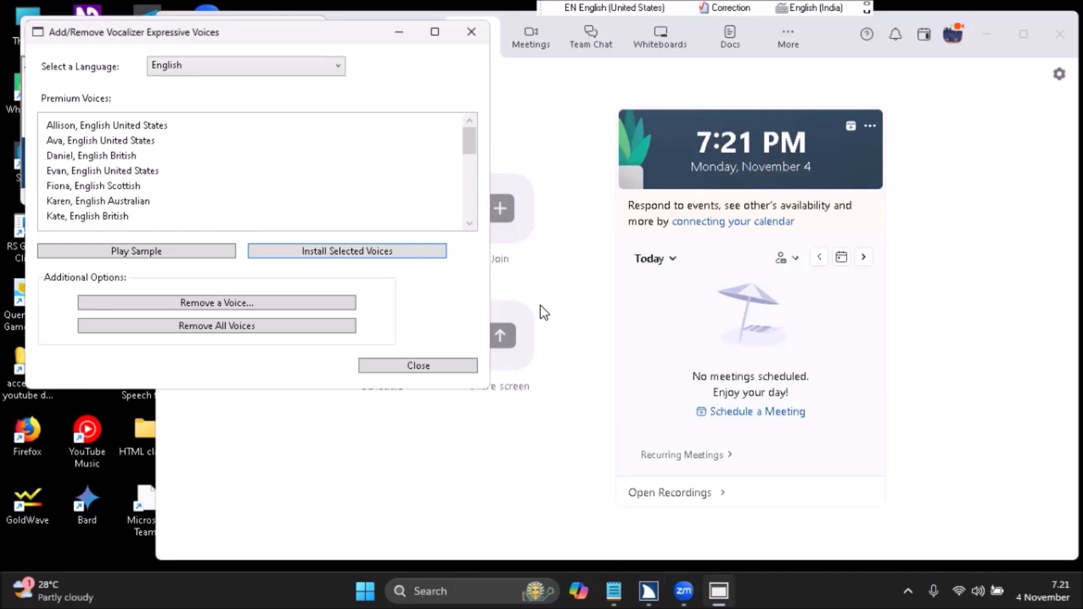
pyautogui.press('Tab')
pyautogui.press('Tab')
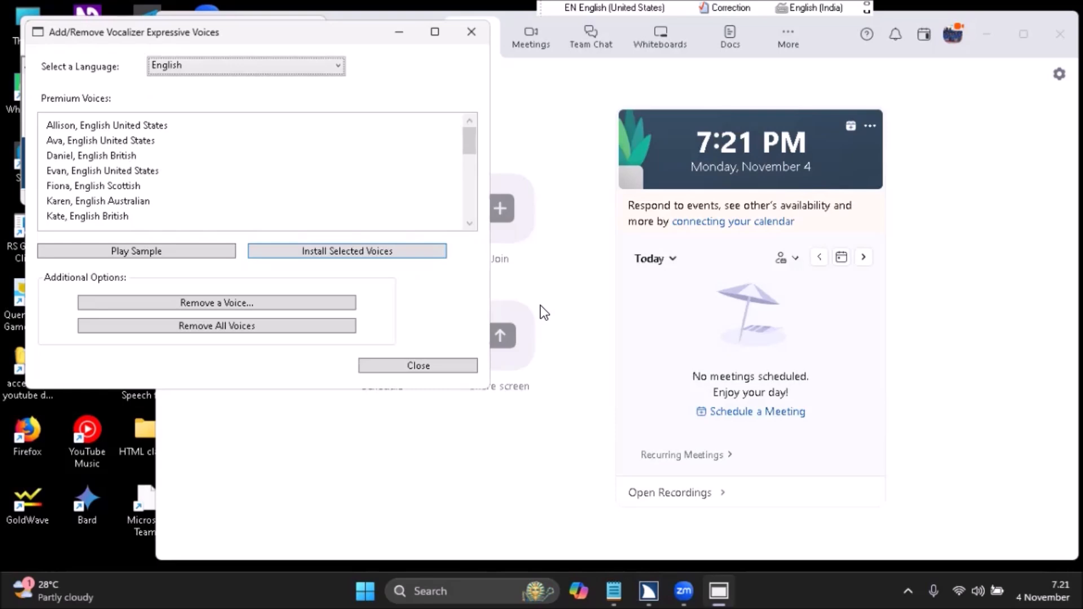
pyautogui.press('t')
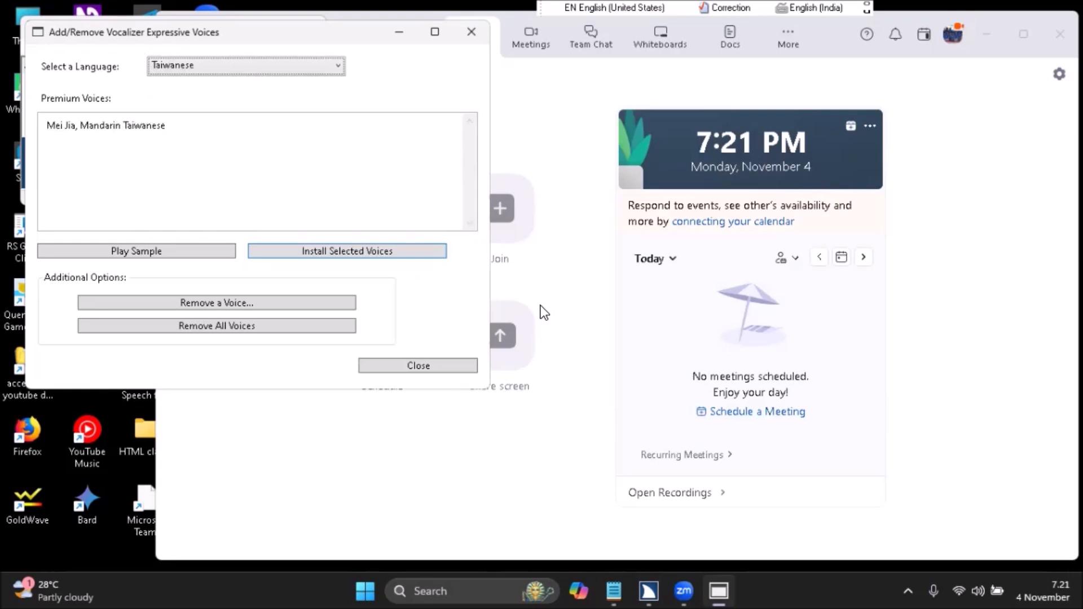
pyautogui.press('t')
pyautogui.press('t')
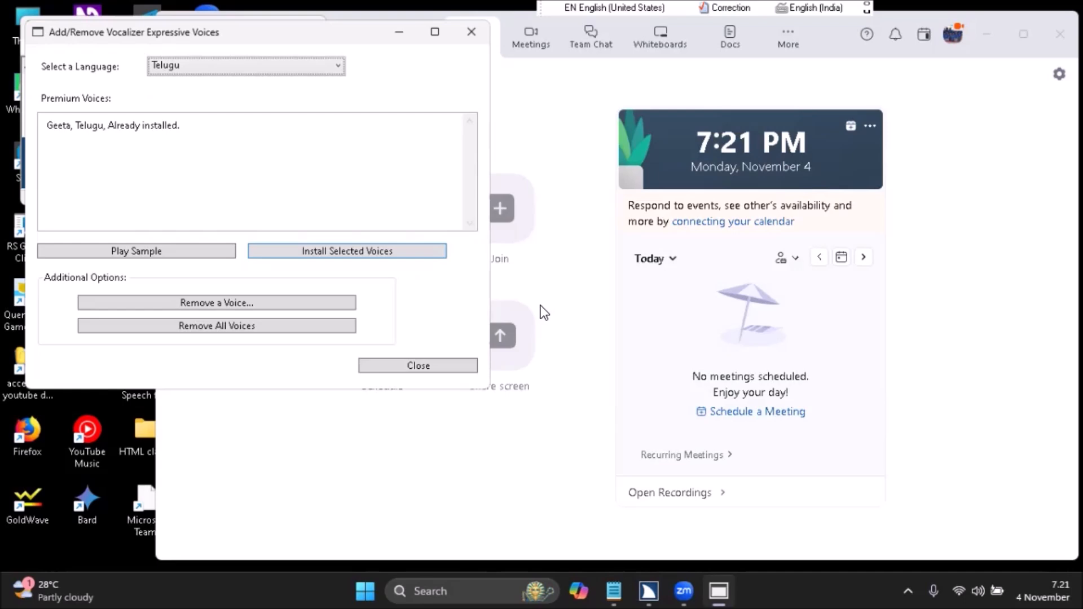
pyautogui.press('Tab')
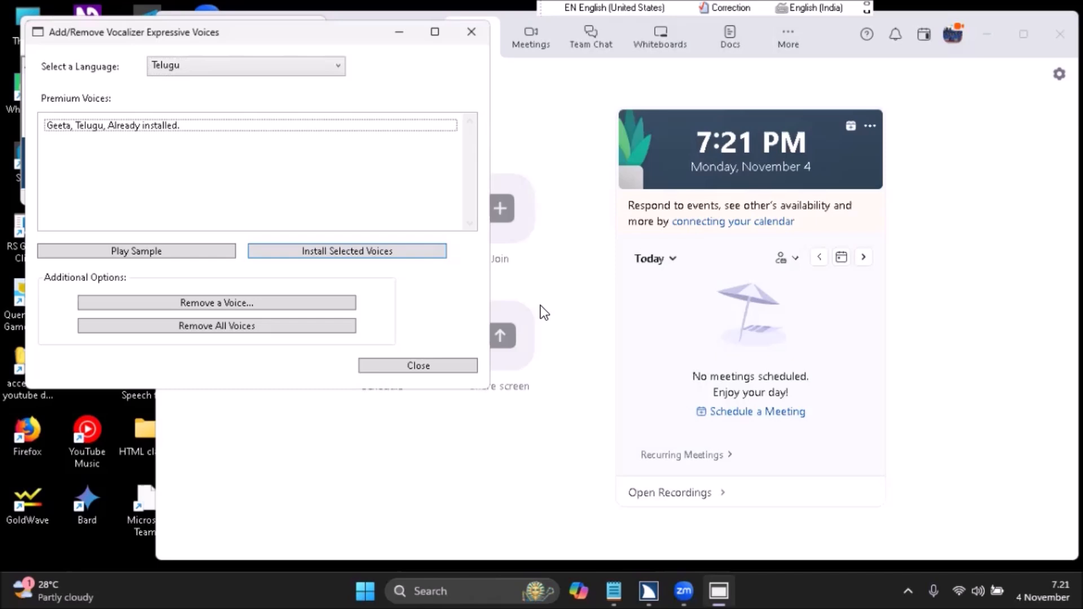
pyautogui.press('space')
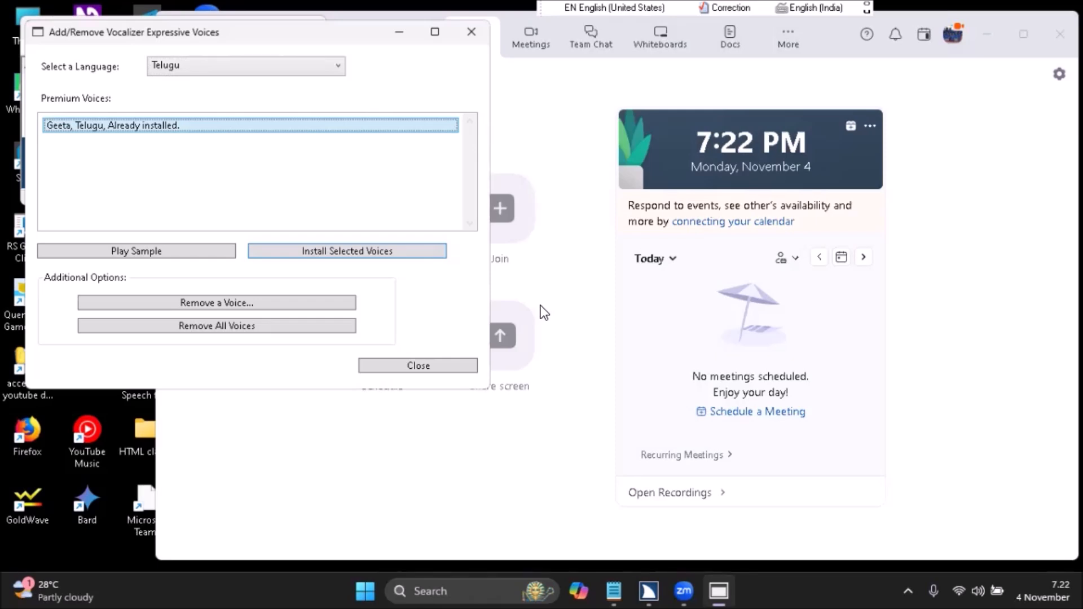
# - Go through the sample and installation options for the selected voice, and close the dialog without installing anything
pyautogui.press('Tab')
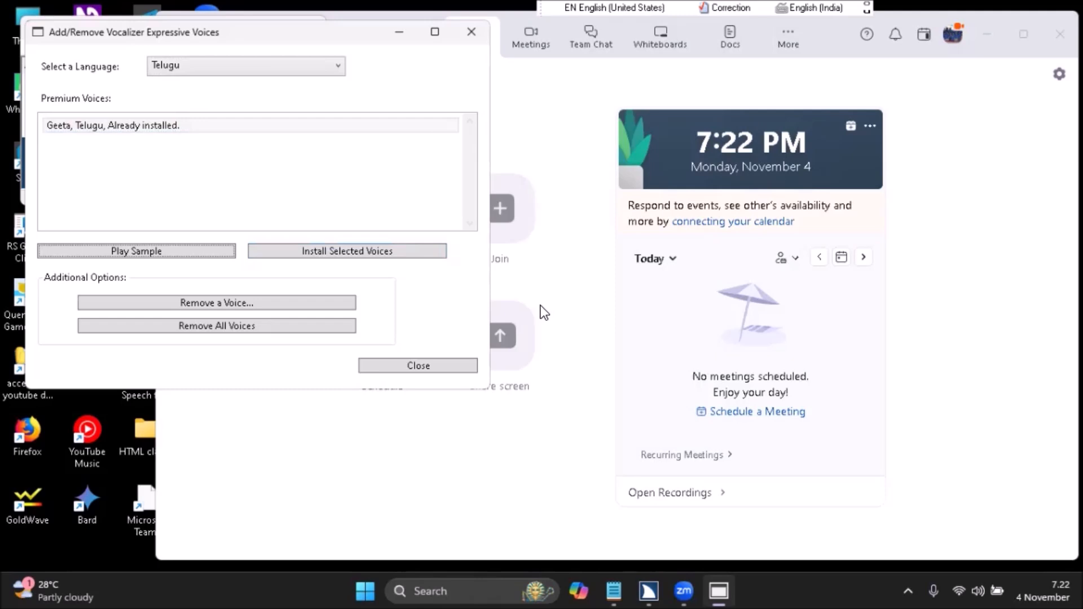
pyautogui.press('Tab')
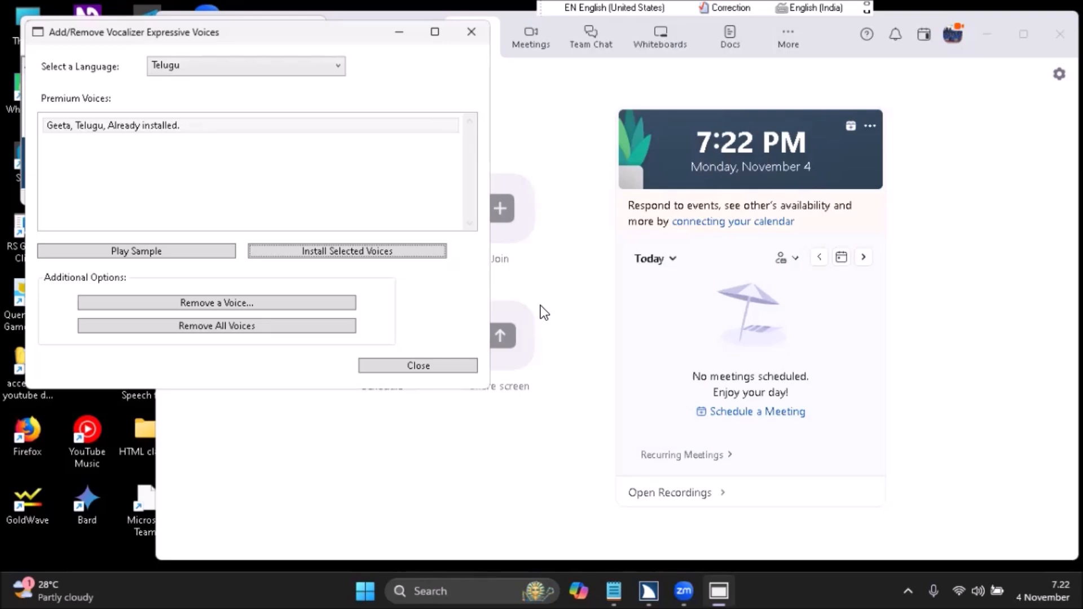
pyautogui.press('Escape')
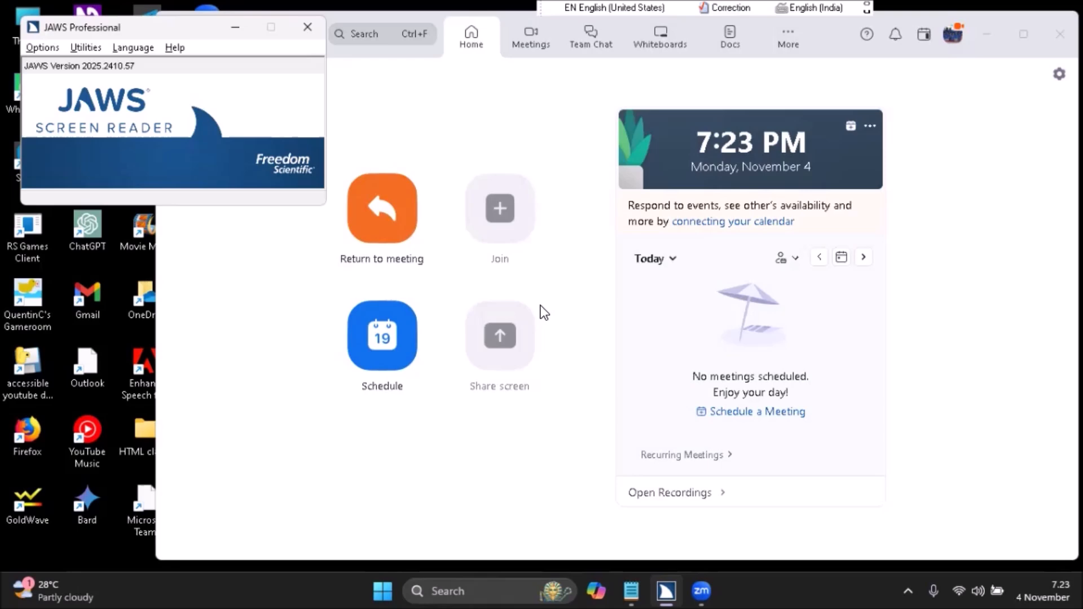
# - Open the JAWS Settings Center and expand the Text Processing category
pyautogui.press('Insert+F6')
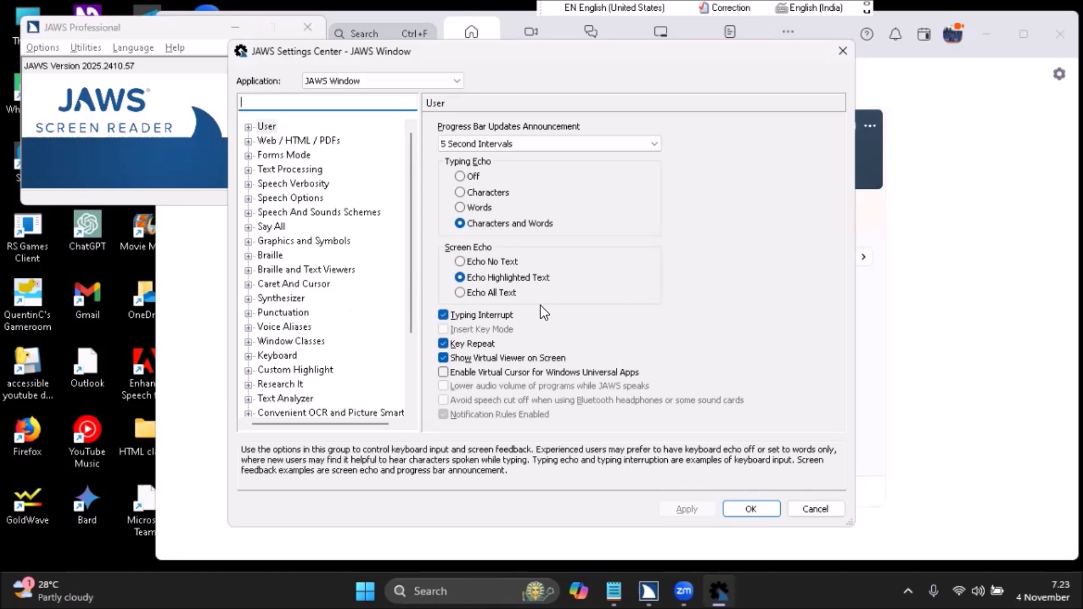
pyautogui.press('Tab')
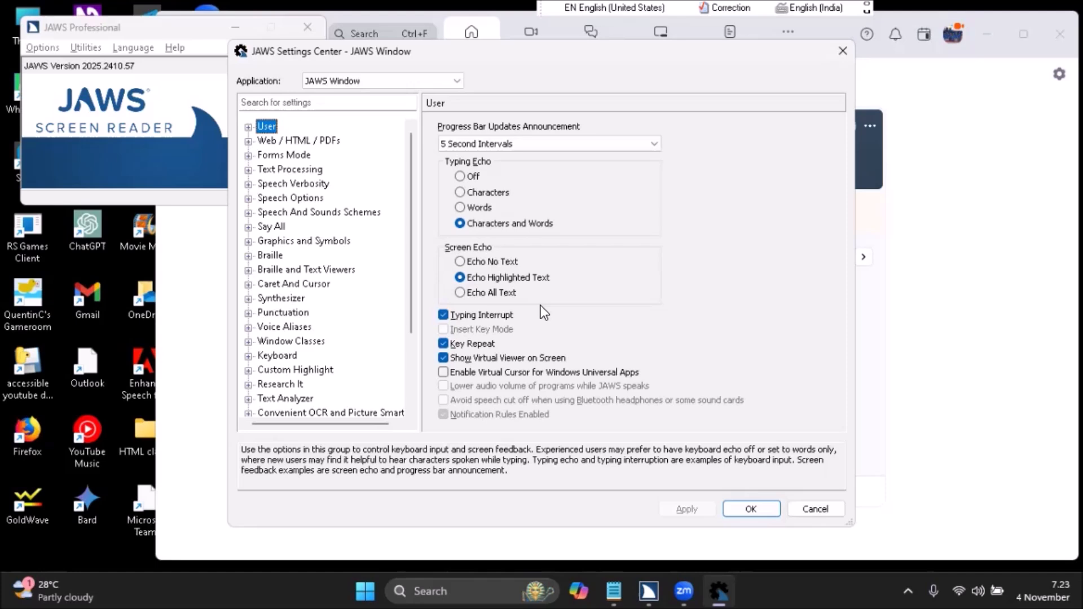
pyautogui.press('Down')
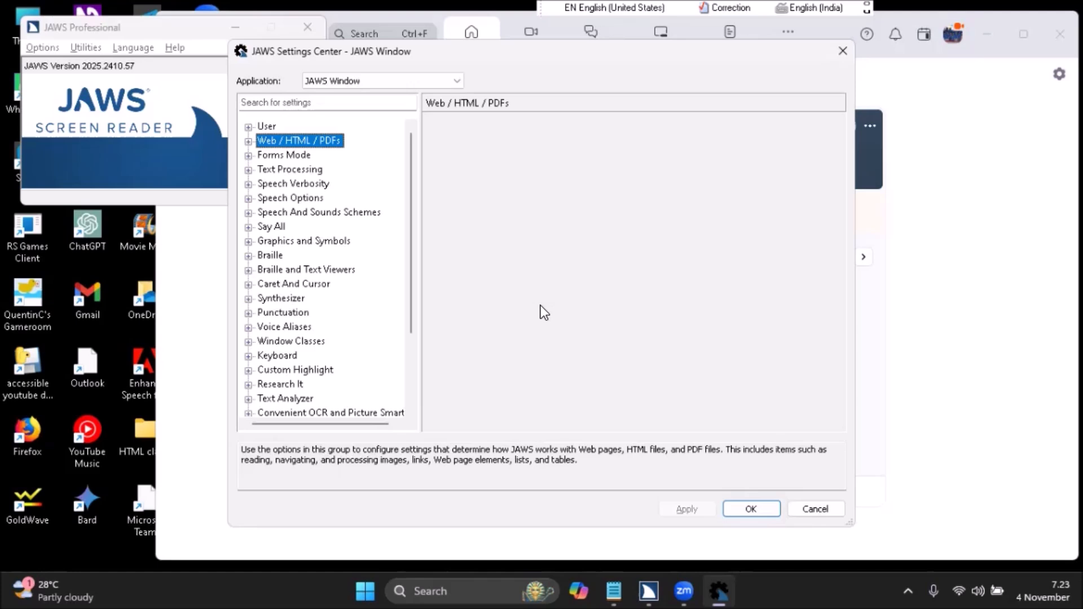
pyautogui.press('Down')
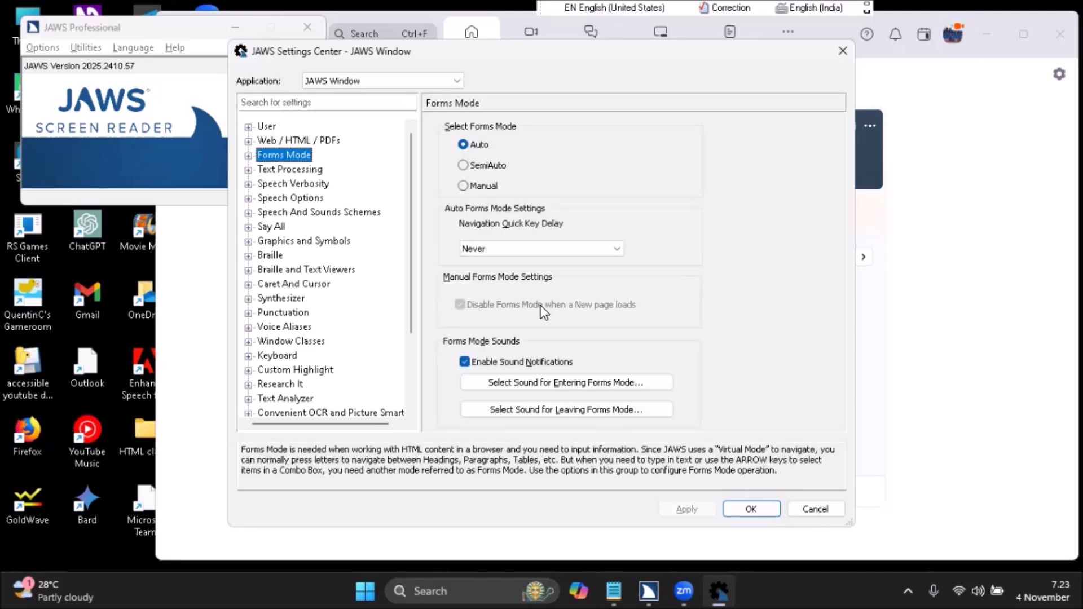
pyautogui.press('Down')
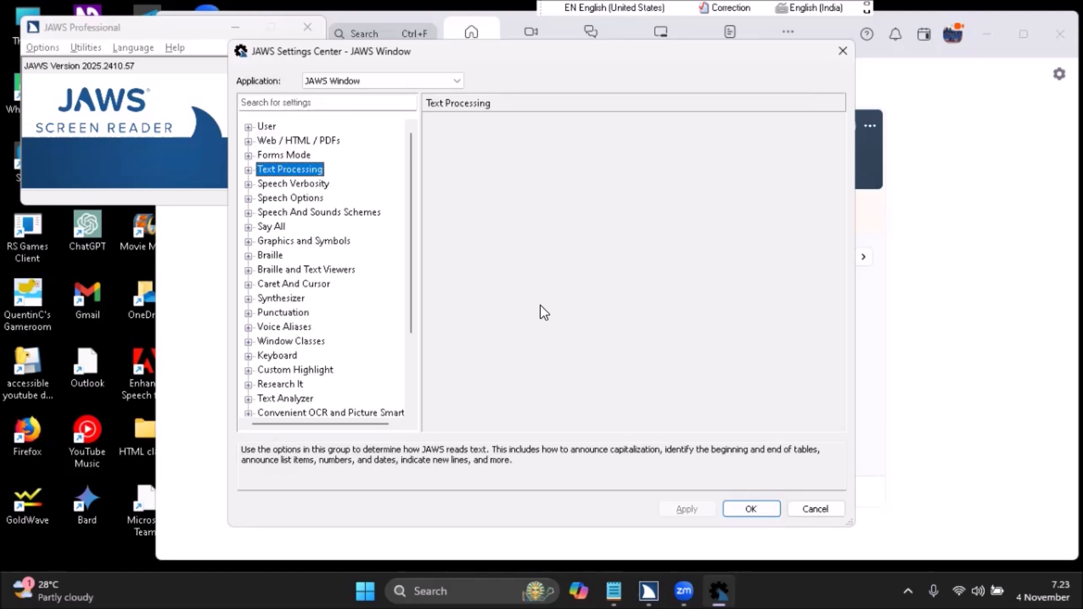
pyautogui.press('Right')
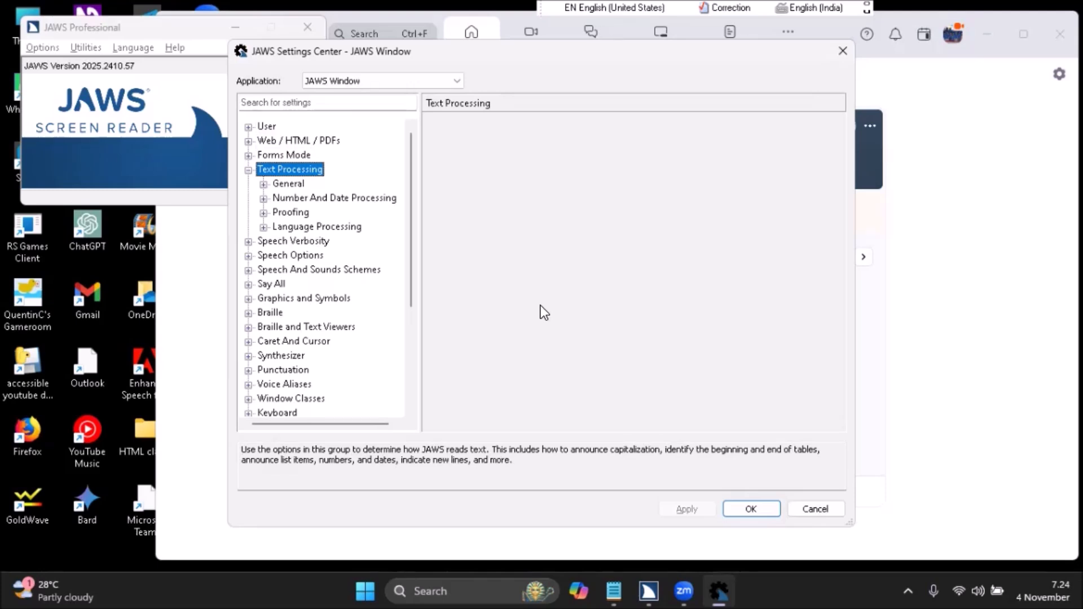
# - Expand the Language Processing group within Text Processing and select its Detect Language setting
pyautogui.press('Down')
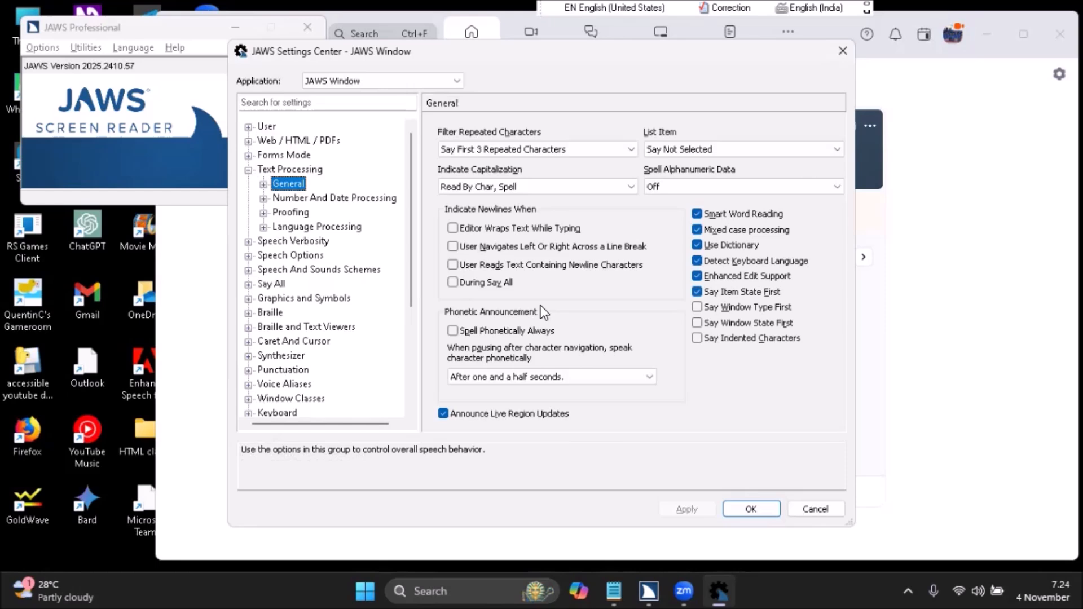
pyautogui.press('Down')
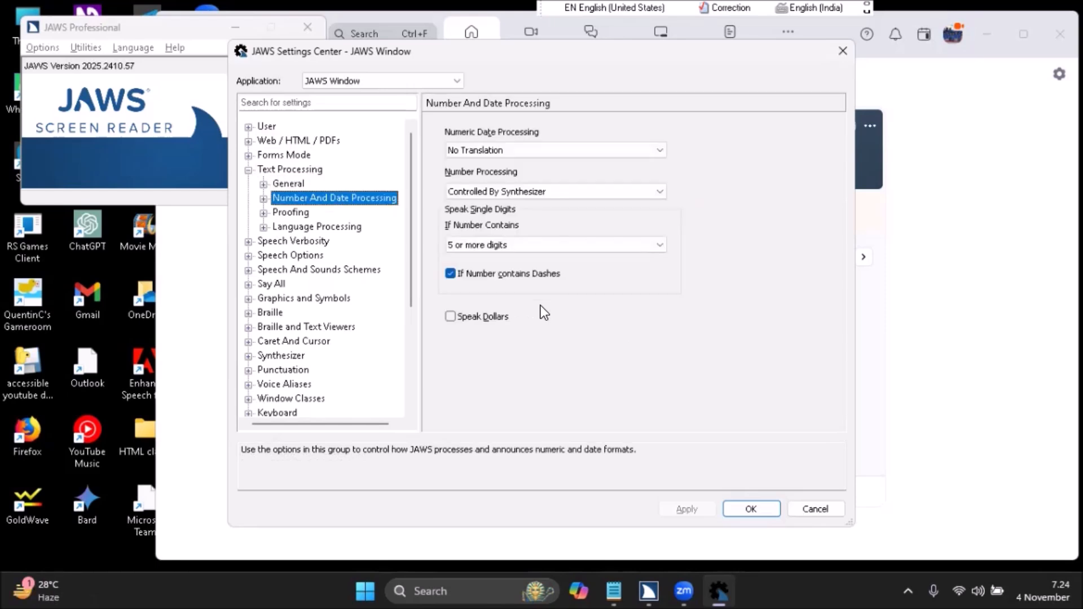
pyautogui.press('Down')
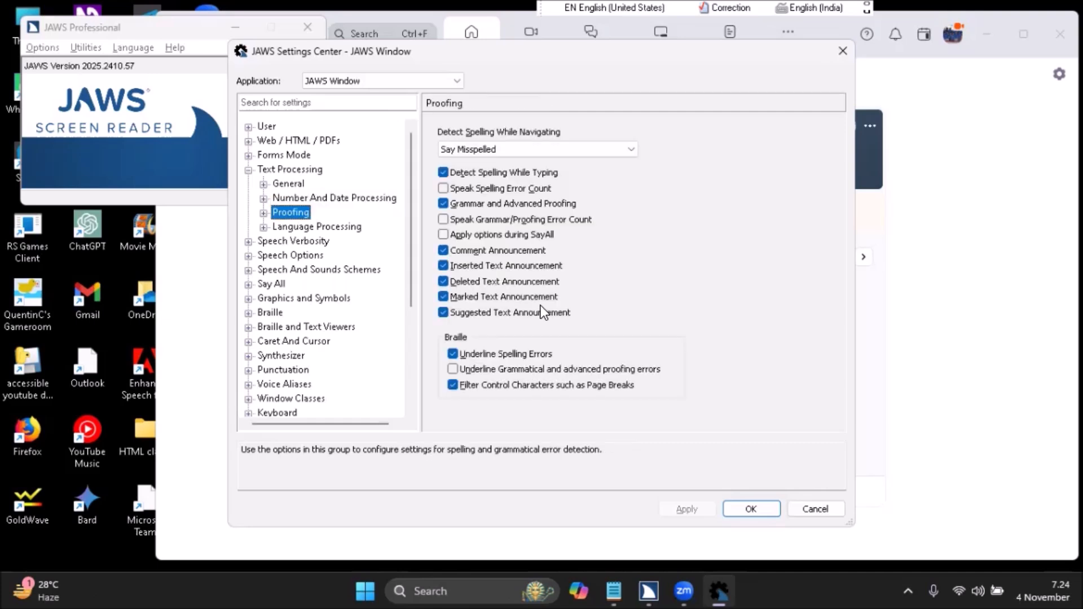
pyautogui.press('Down')
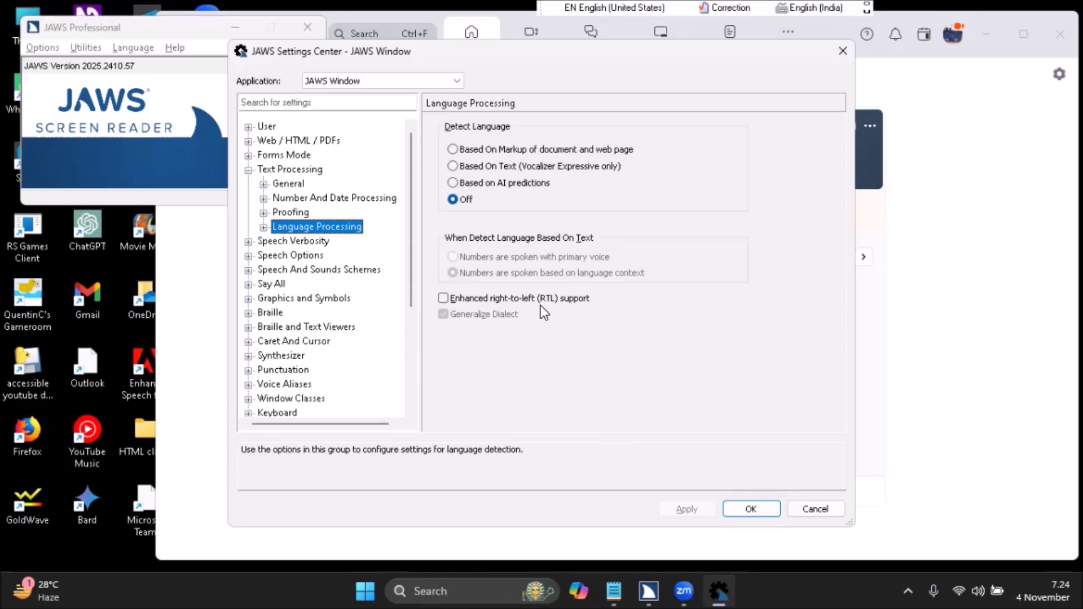
pyautogui.press('Right')
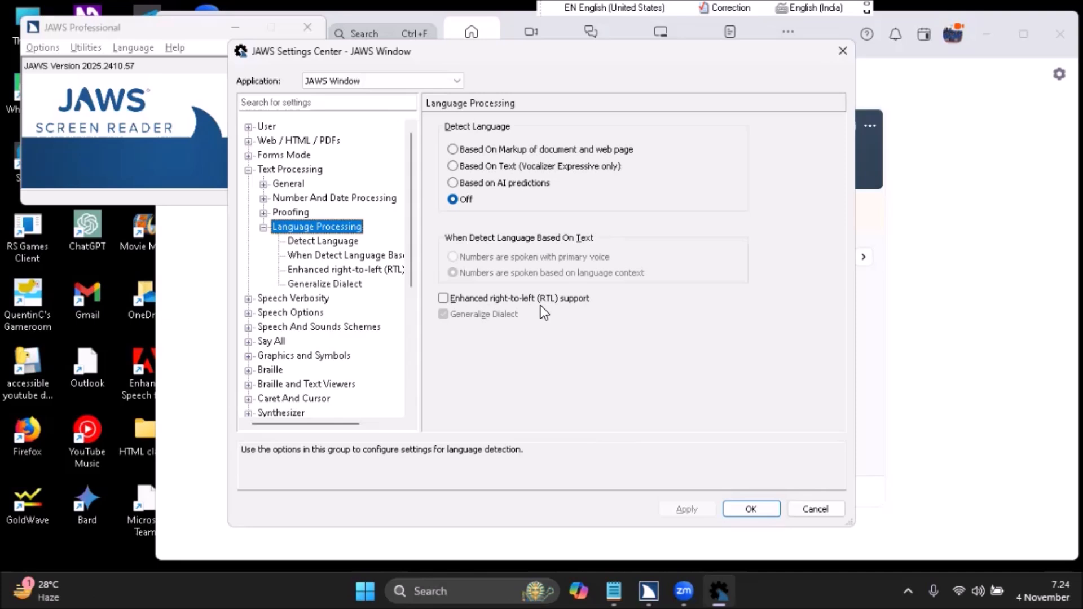
pyautogui.press('Down')
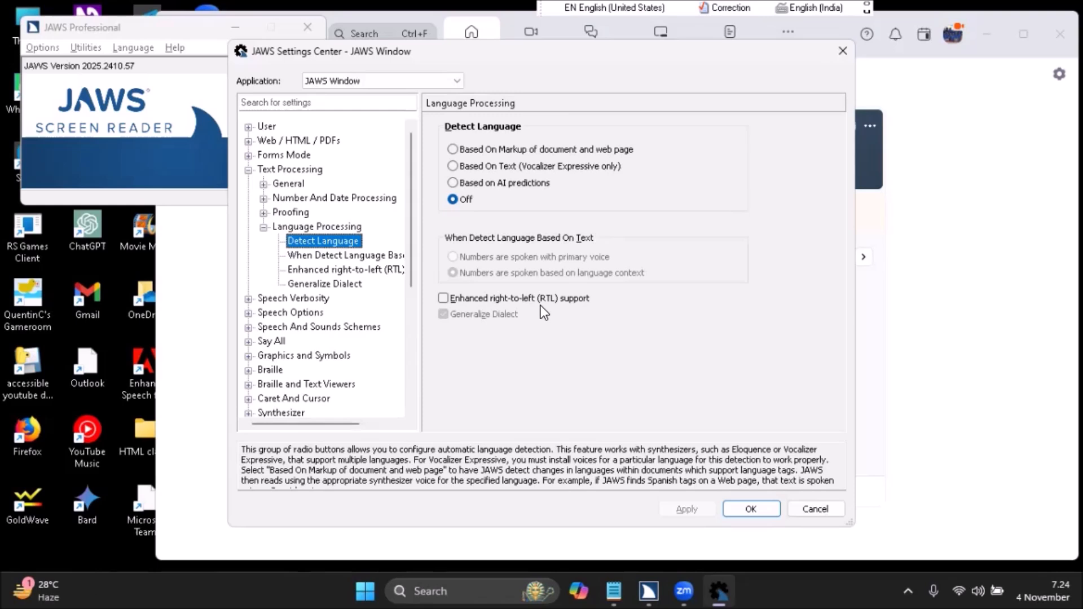
# - Set Detect Language to Based On Text (Vocalizer Expressive only), apply the change, and close the Settings Center
pyautogui.press('Down')
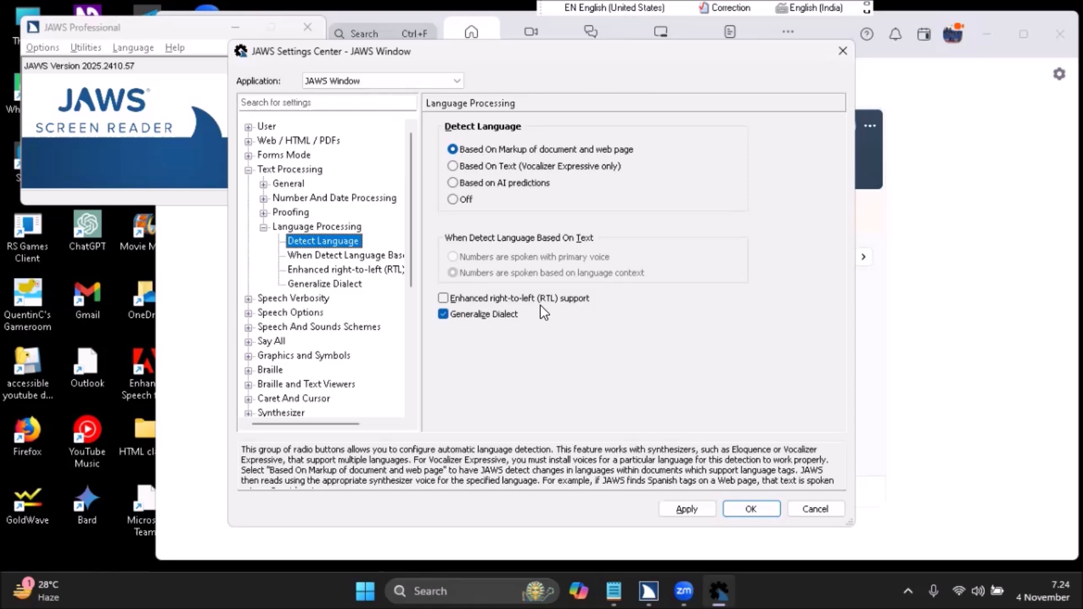
pyautogui.press('Down')
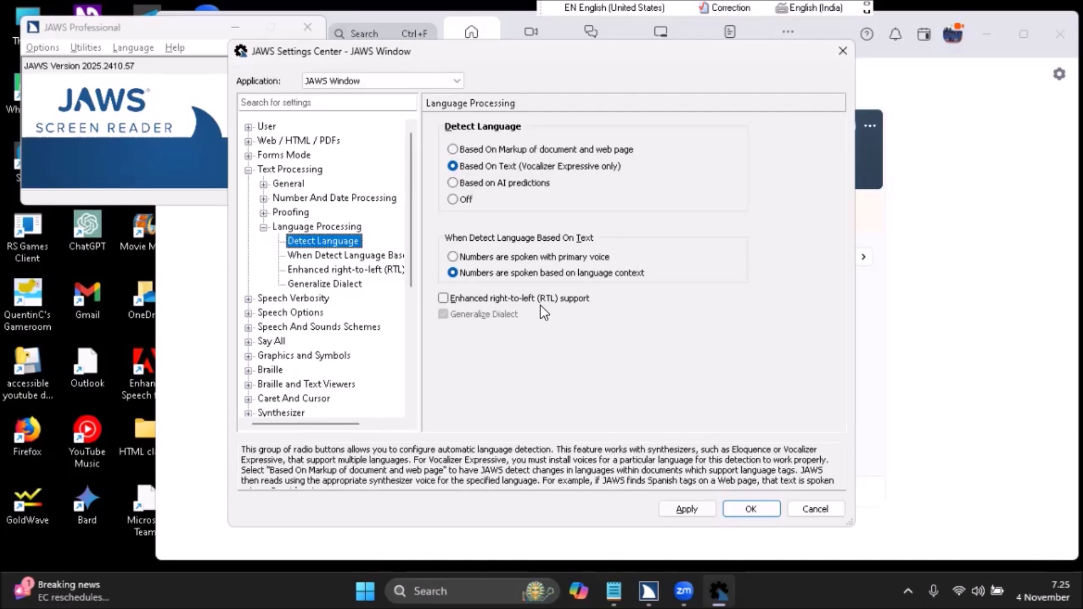
pyautogui.press('Tab')
pyautogui.press('Tab')
pyautogui.press('Tab')
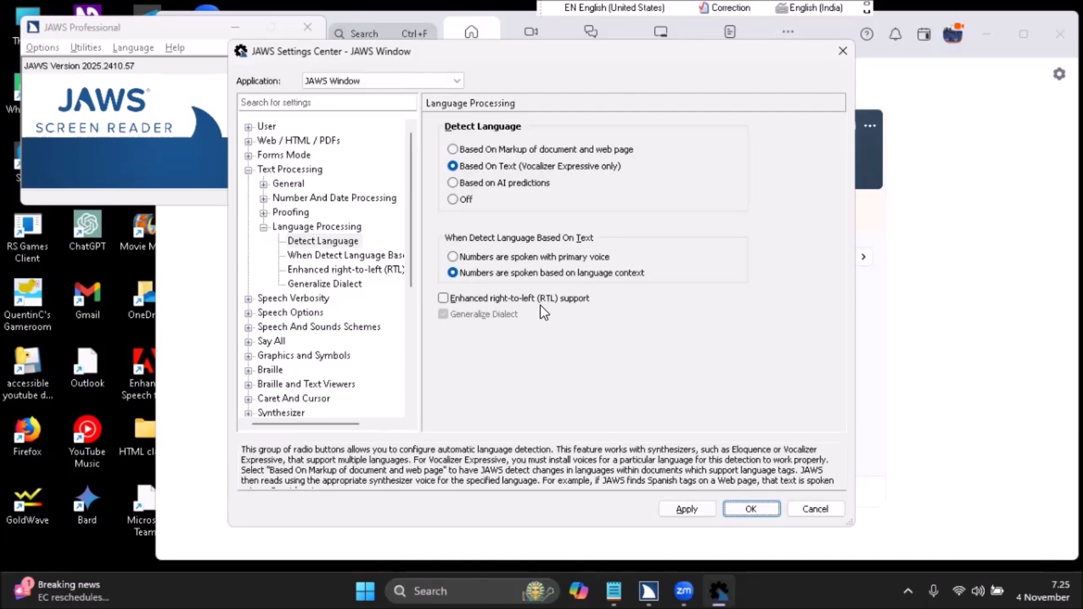
pyautogui.hotkey('shift', 'Tab')
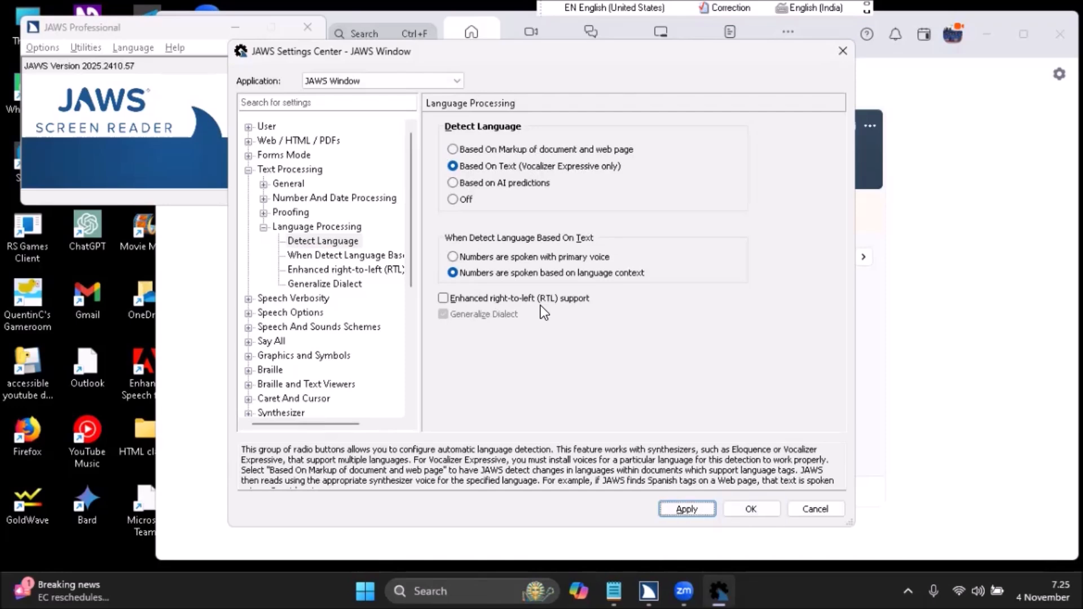
pyautogui.press('space')
pyautogui.press('Tab')
pyautogui.press('Tab')
pyautogui.press('Tab')
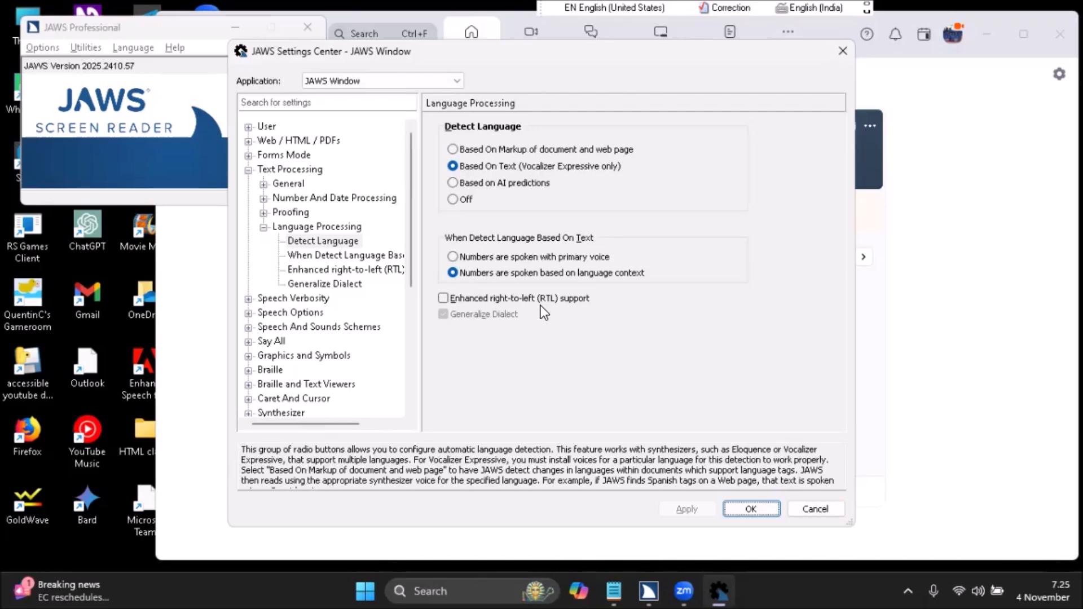
pyautogui.press('Return')
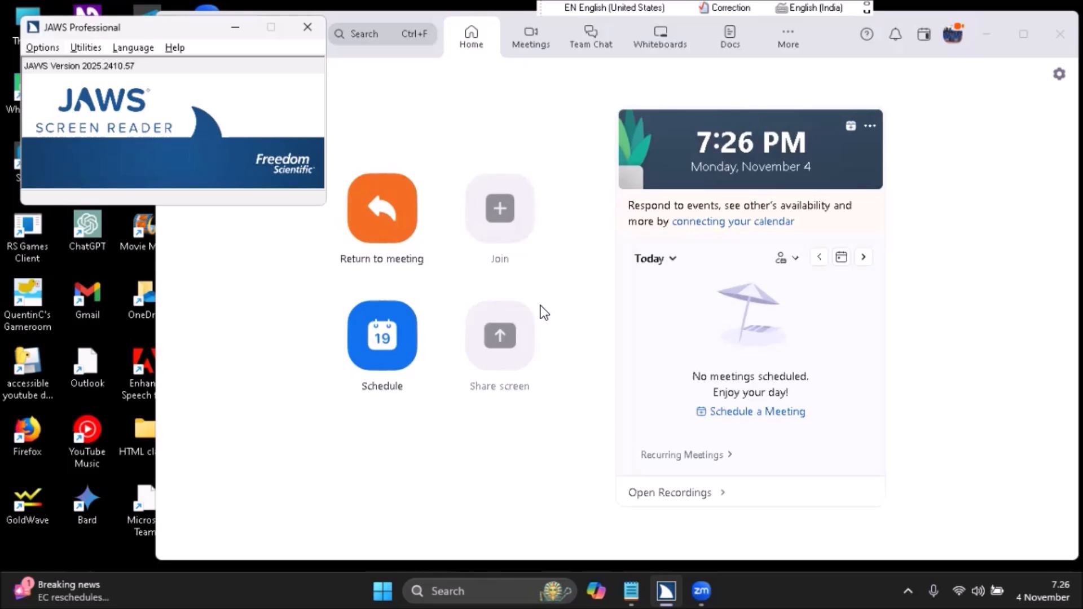
# - Open the Select a Voice Profile dialog from the JAWS voice options
pyautogui.hotkey('alt', 'o')
pyautogui.press('Up')
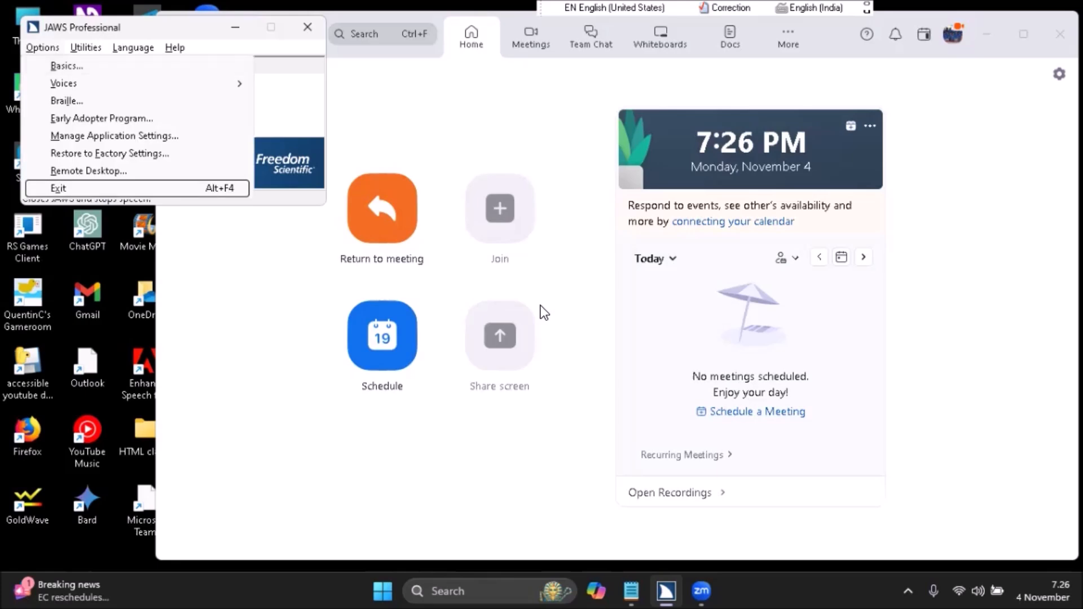
pyautogui.press('Up')
pyautogui.press('Up')
pyautogui.press('Up')
pyautogui.press('Up')
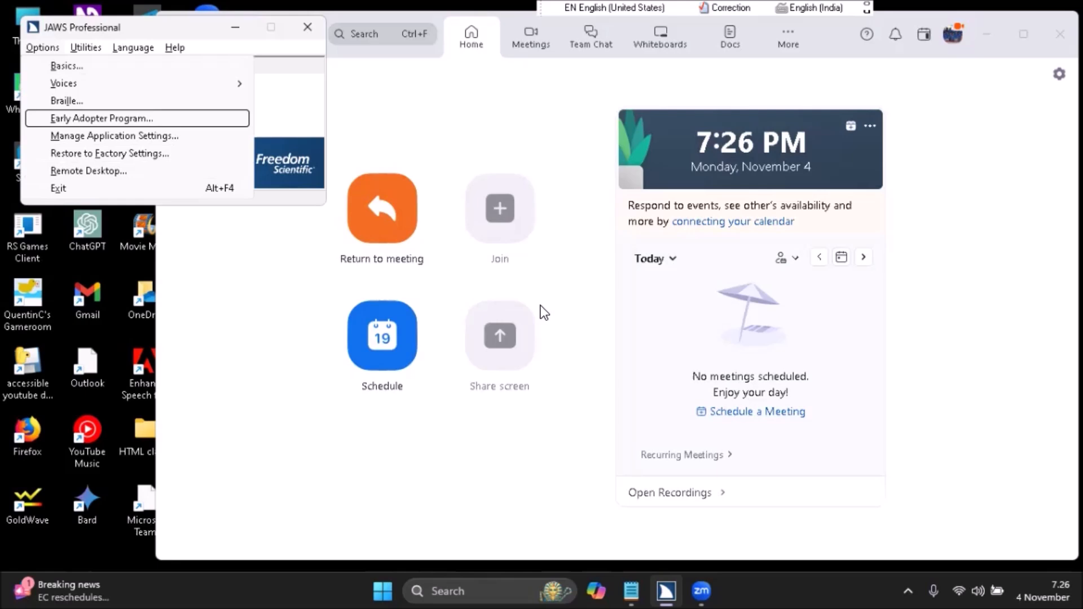
pyautogui.press('Up')
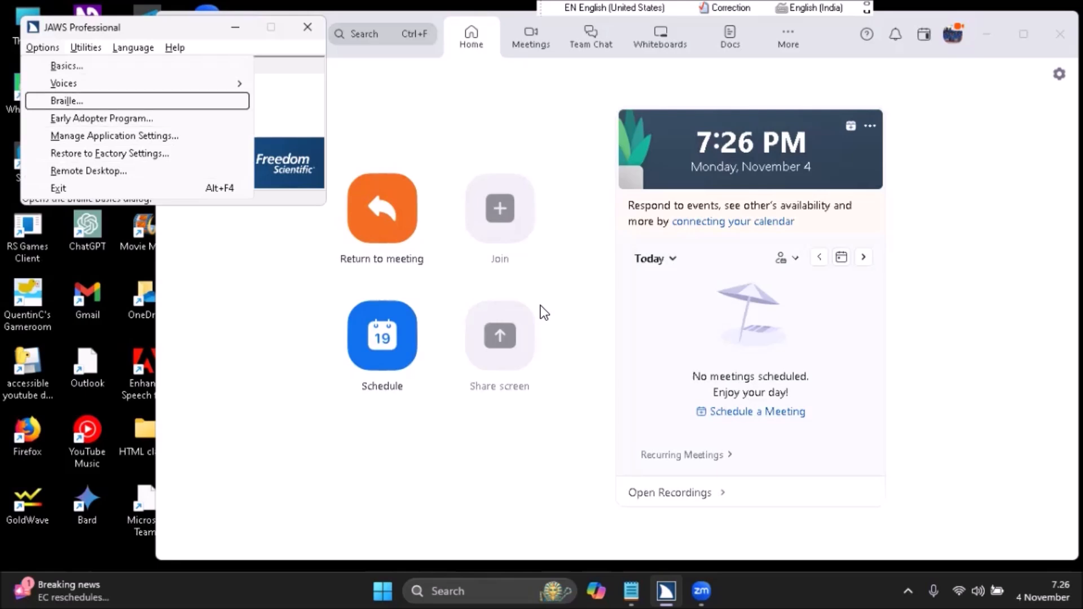
pyautogui.press('Up')
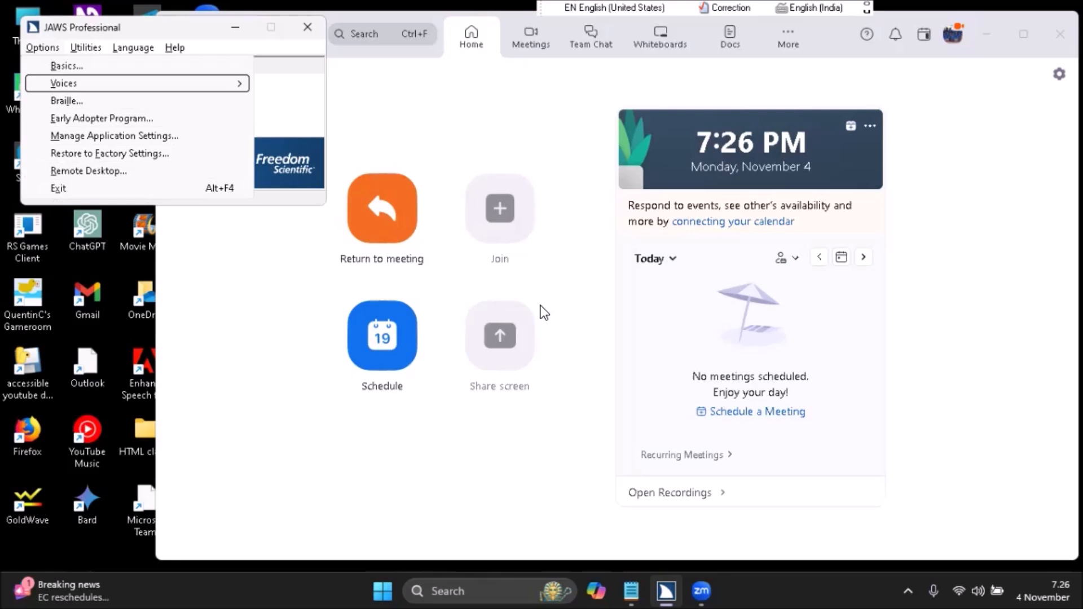
pyautogui.press('Right')
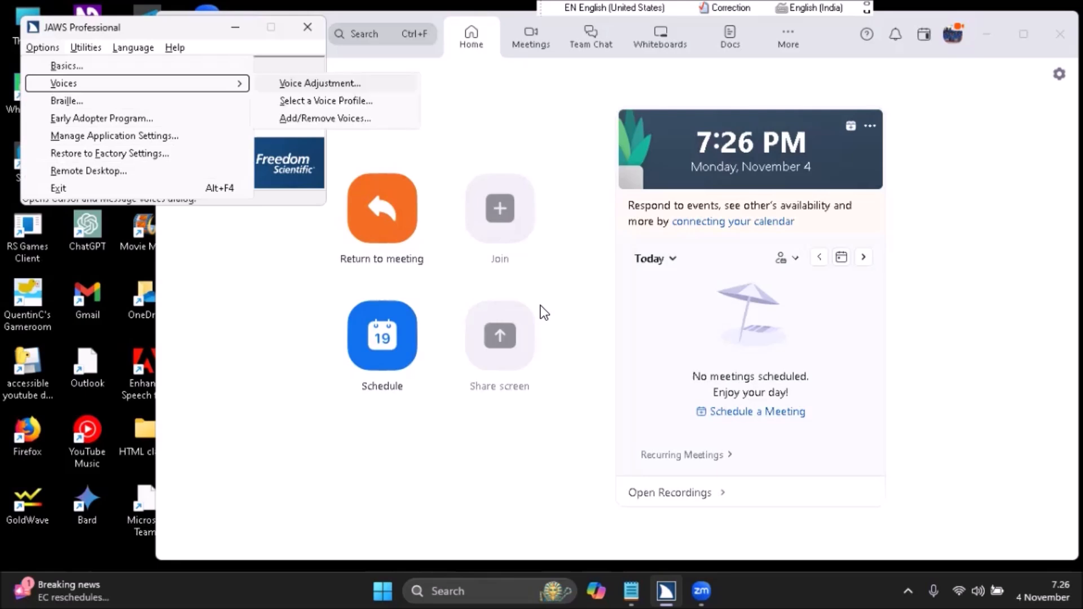
pyautogui.press('Down')
pyautogui.press('Down')
pyautogui.press('Up')
pyautogui.press('Up')
pyautogui.press('Up')
pyautogui.press('Down')
pyautogui.press('Down')
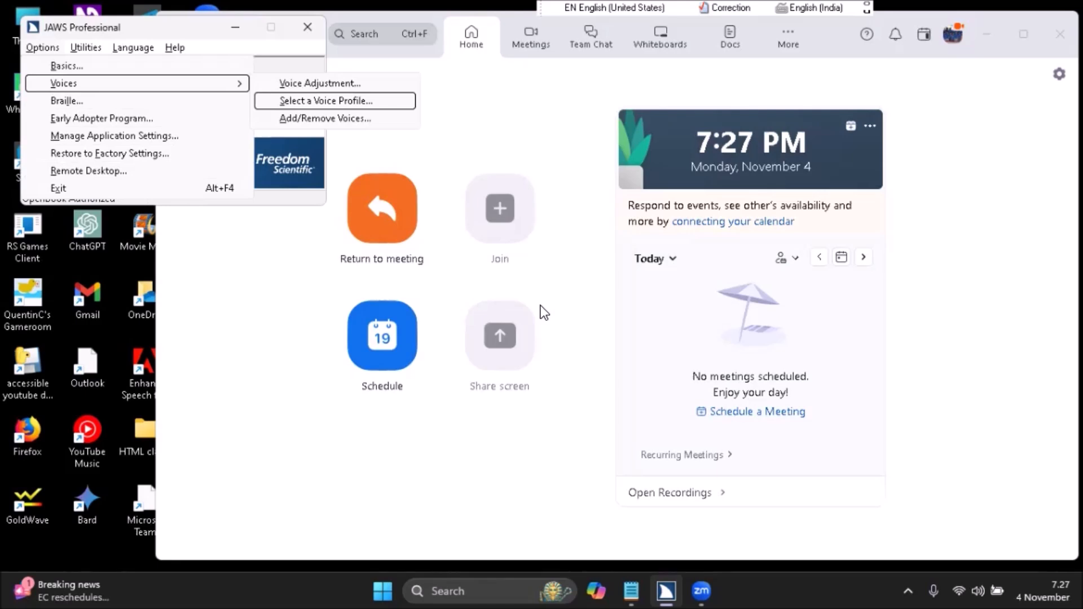
pyautogui.press('Return')
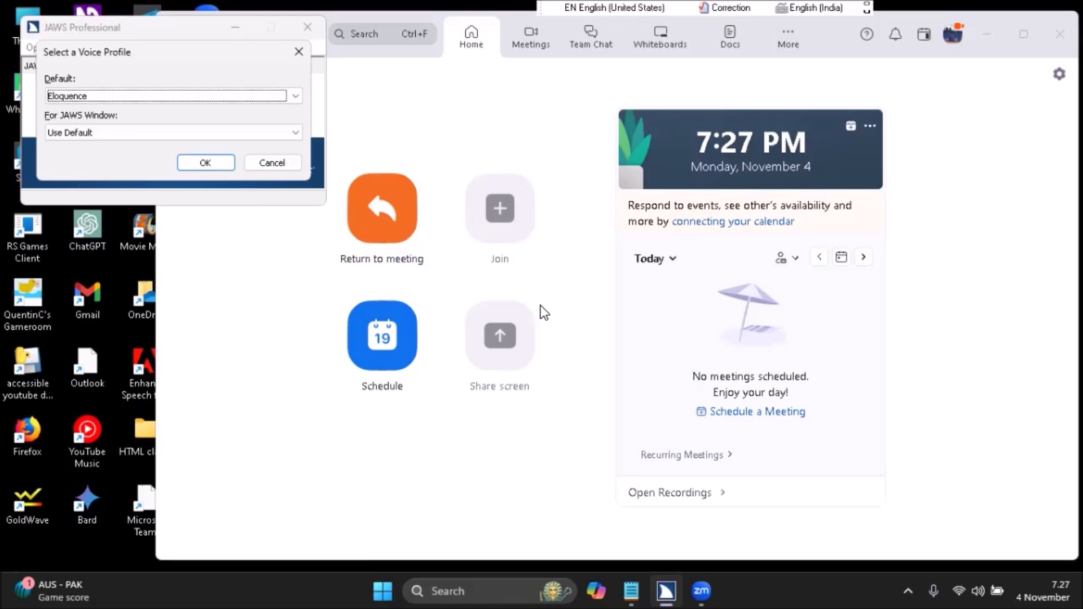
# - Go through the default voice profiles, including the Geeta and Samantha Vocalizer Expressive Premium ones, and close the dialog without saving a choice
pyautogui.press('Down')
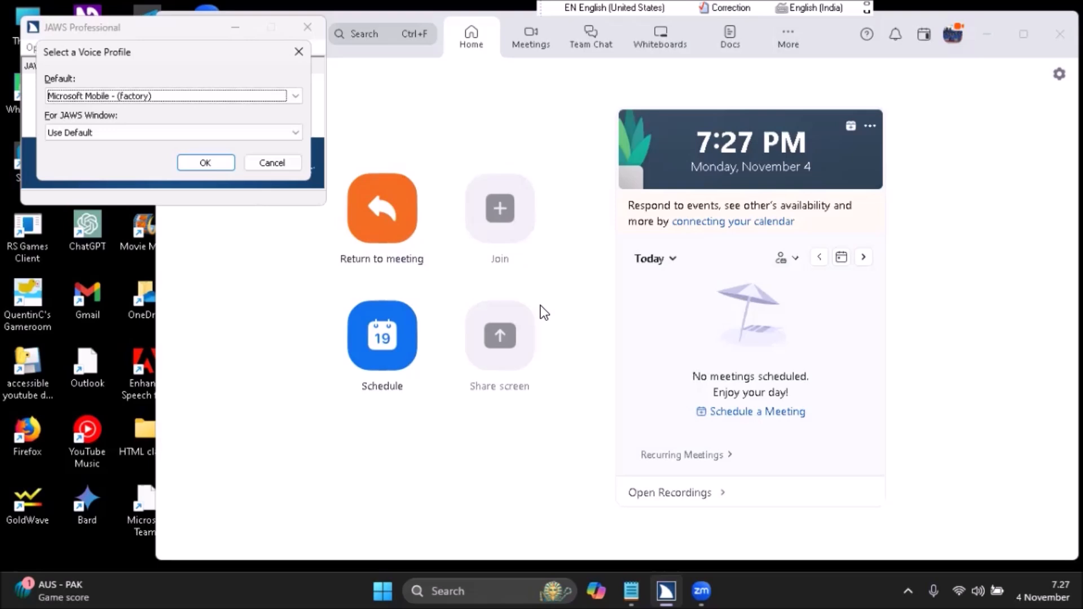
pyautogui.press('Down')
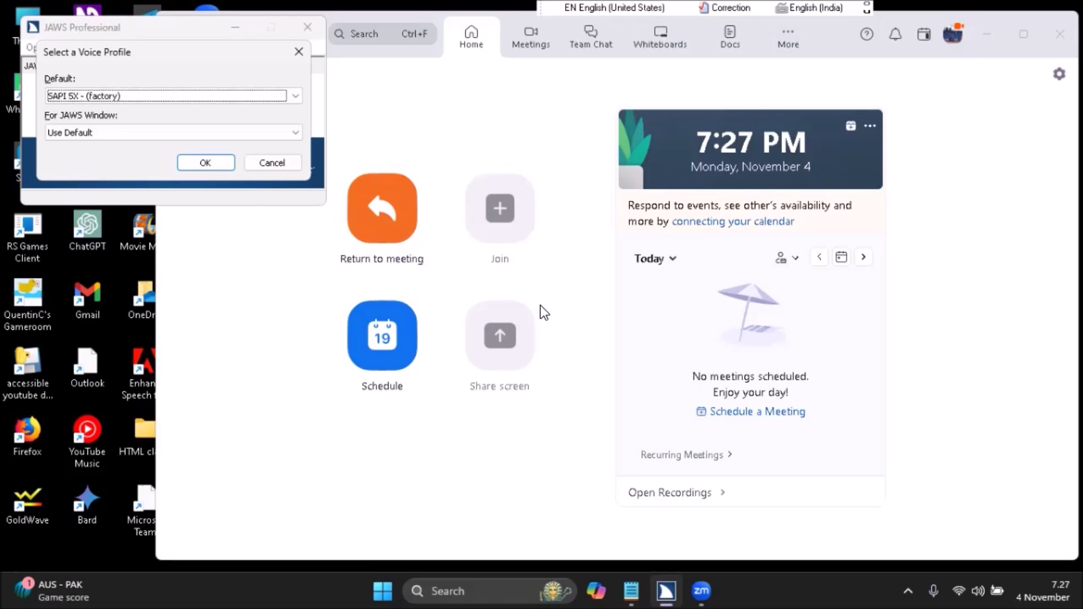
pyautogui.press('Down')
pyautogui.press('Down')
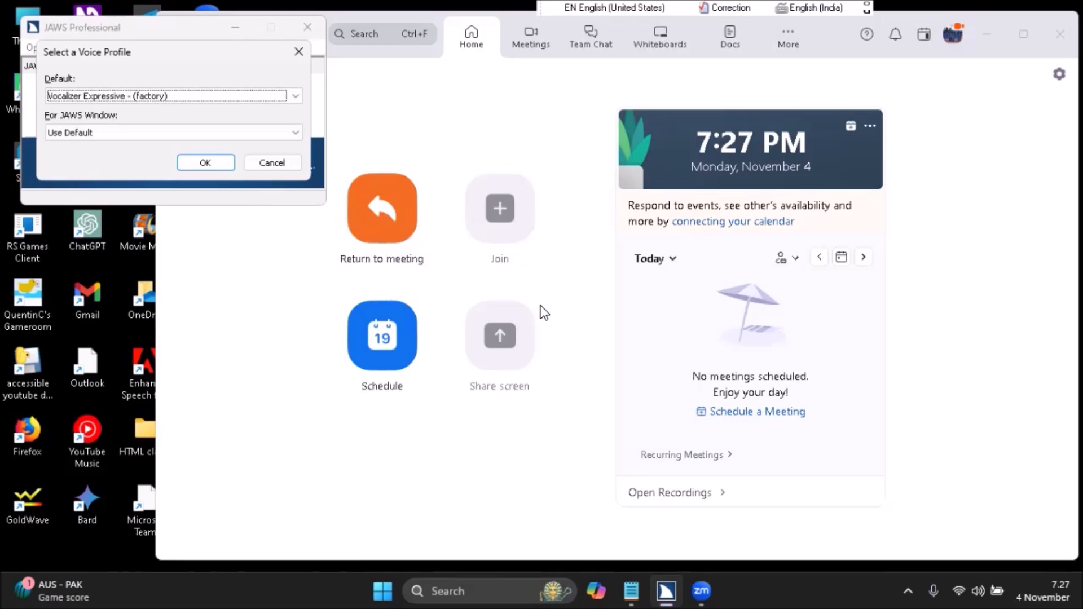
pyautogui.press('Down')
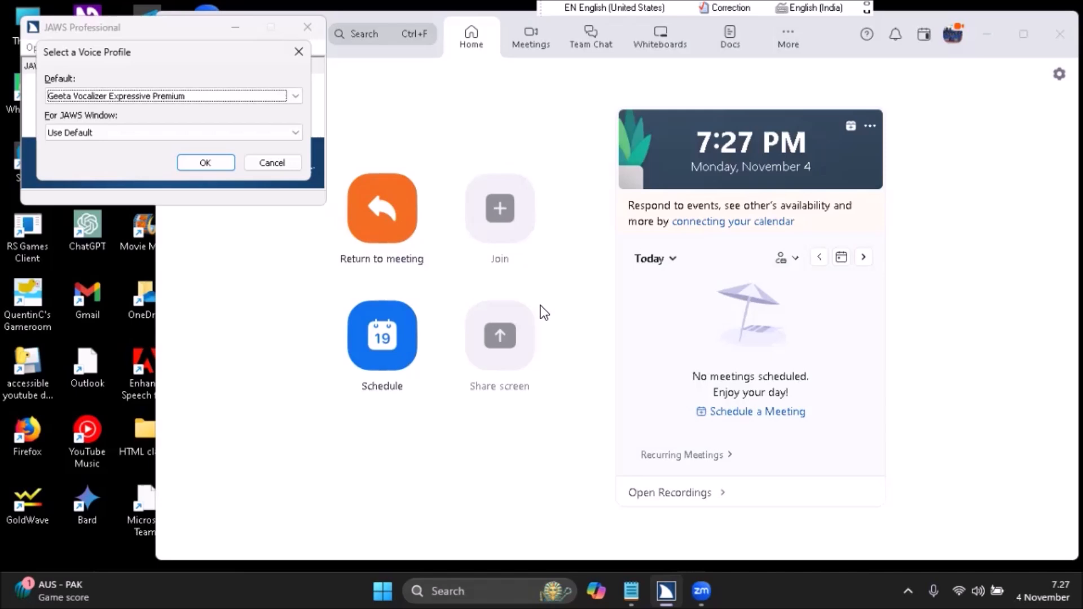
pyautogui.press('Down')
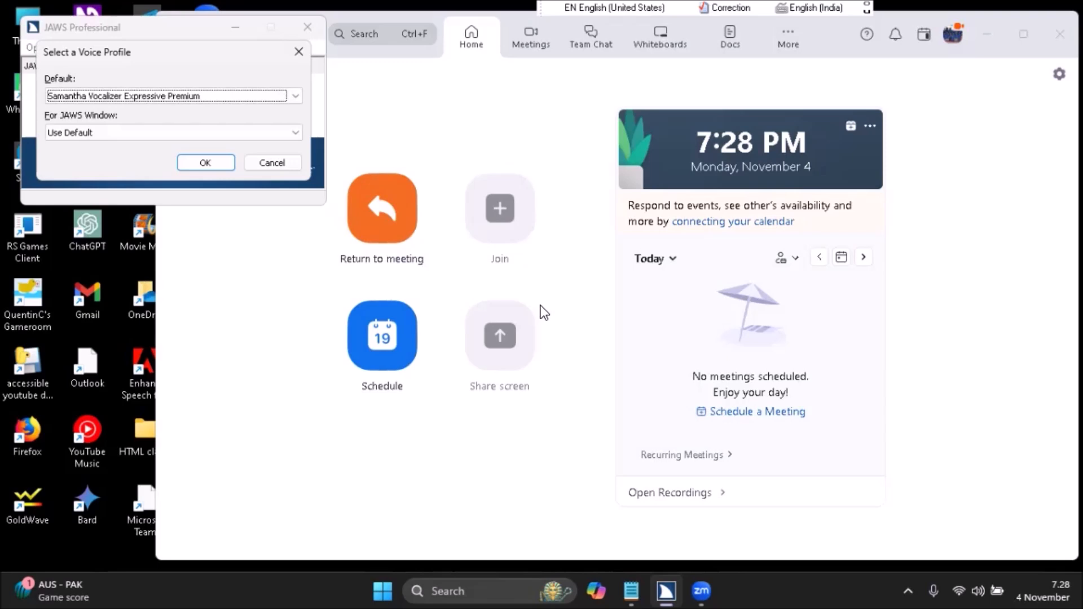
pyautogui.press('Escape')
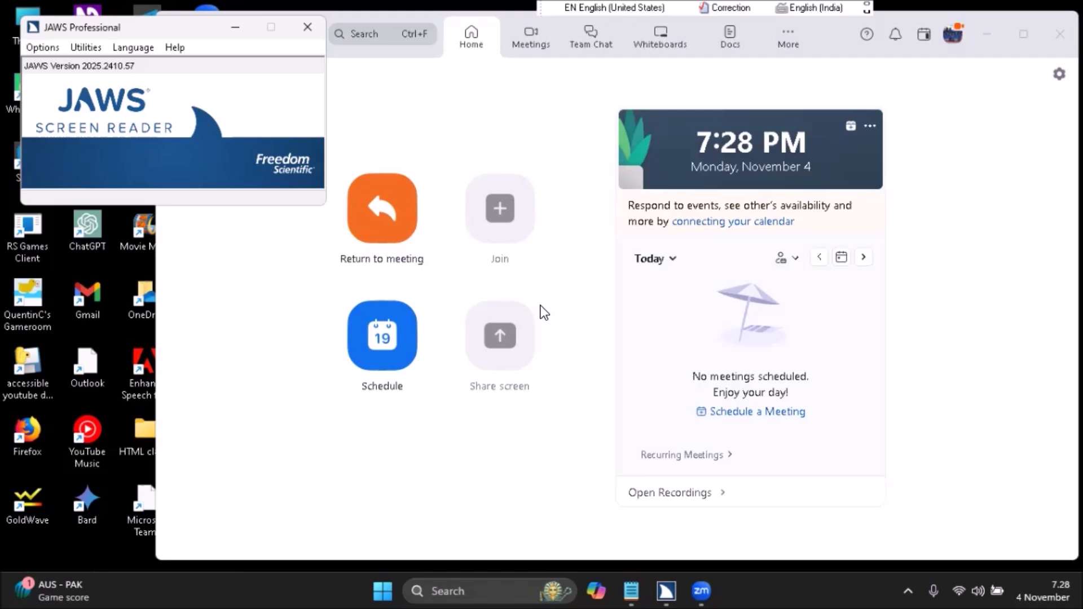
# - Switch to the Notepad document with mixed English and Telugu text and read its lines from the beginning
pyautogui.hotkey('alt', 'Tab')
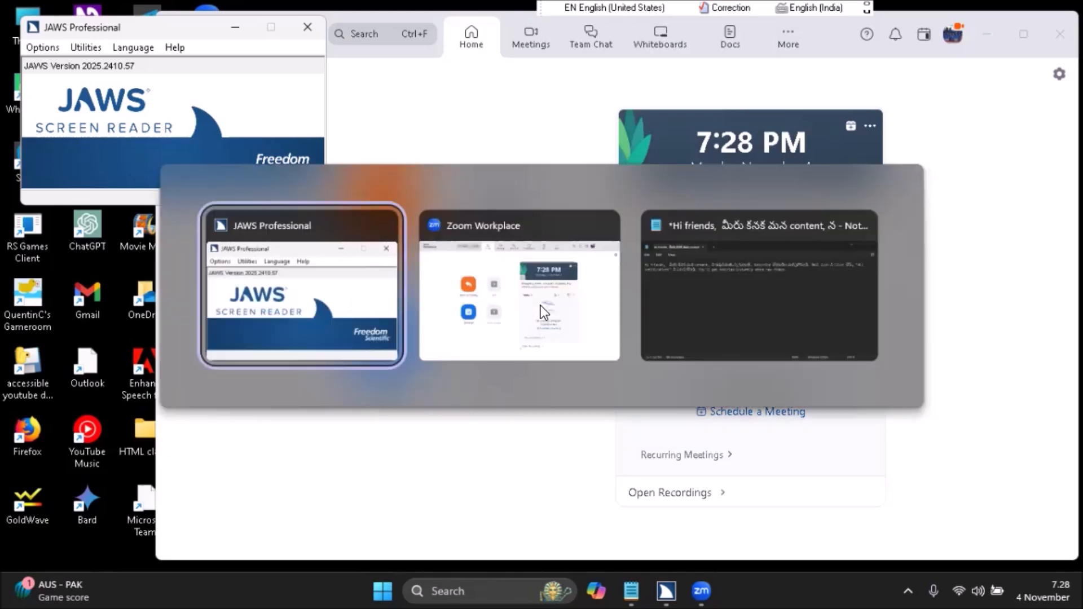
pyautogui.press('Tab')
pyautogui.press('Tab')
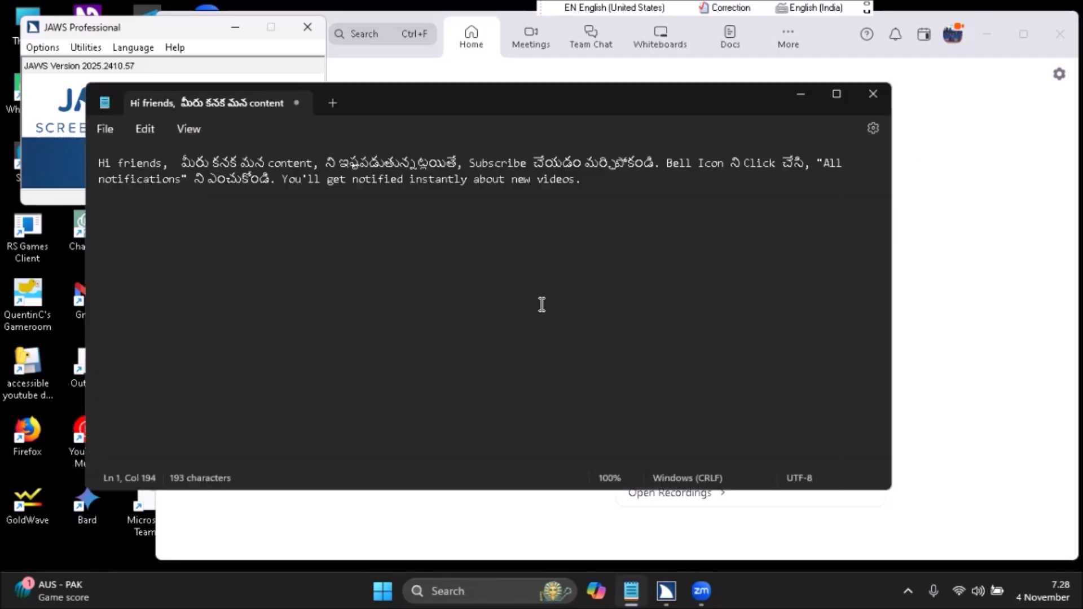
pyautogui.hotkey('ctrl', 'Home')
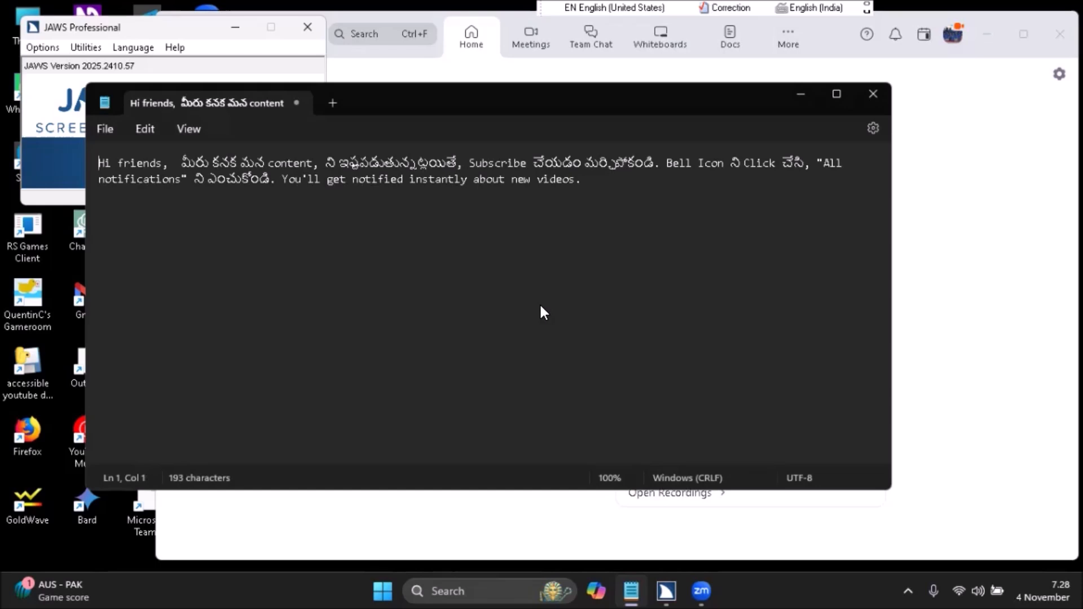
pyautogui.press('Down')
pyautogui.press('Down')
pyautogui.hotkey('ctrl', 'Home')
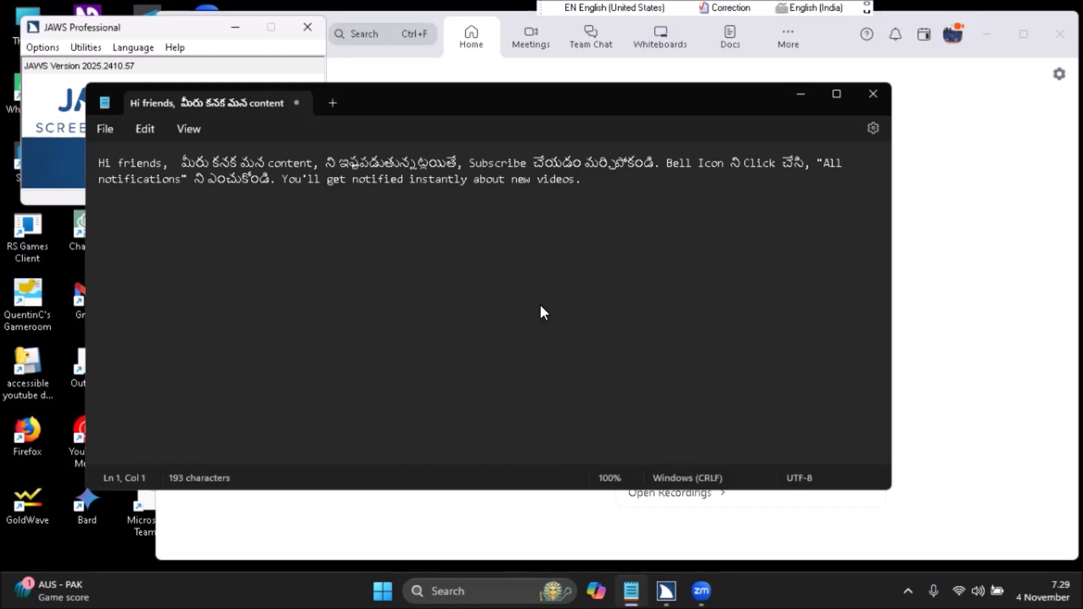